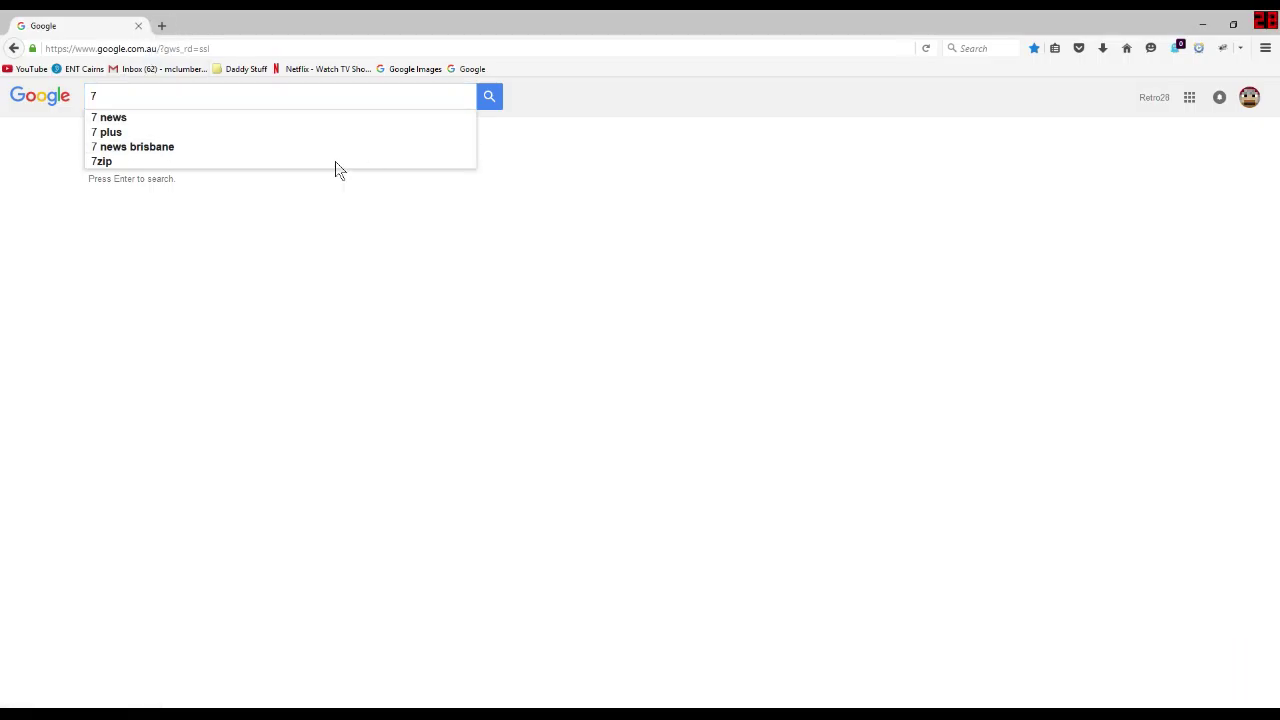
click(152, 48)
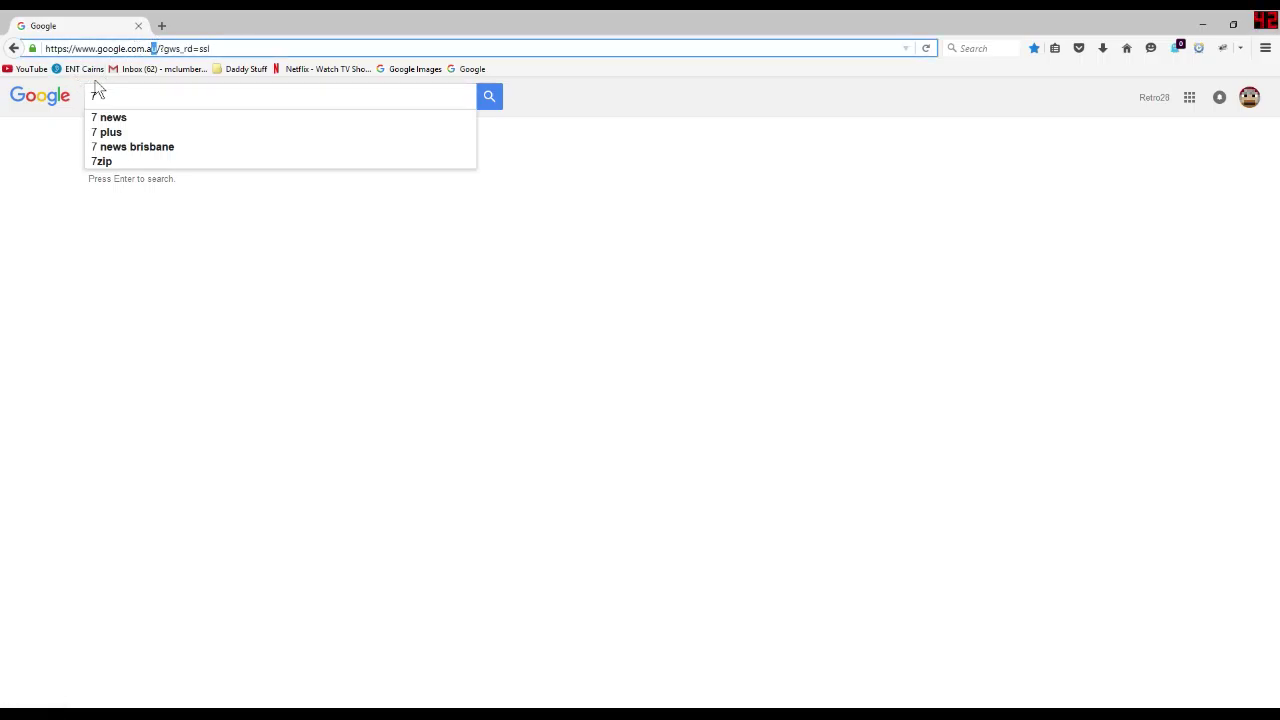
click(226, 44)
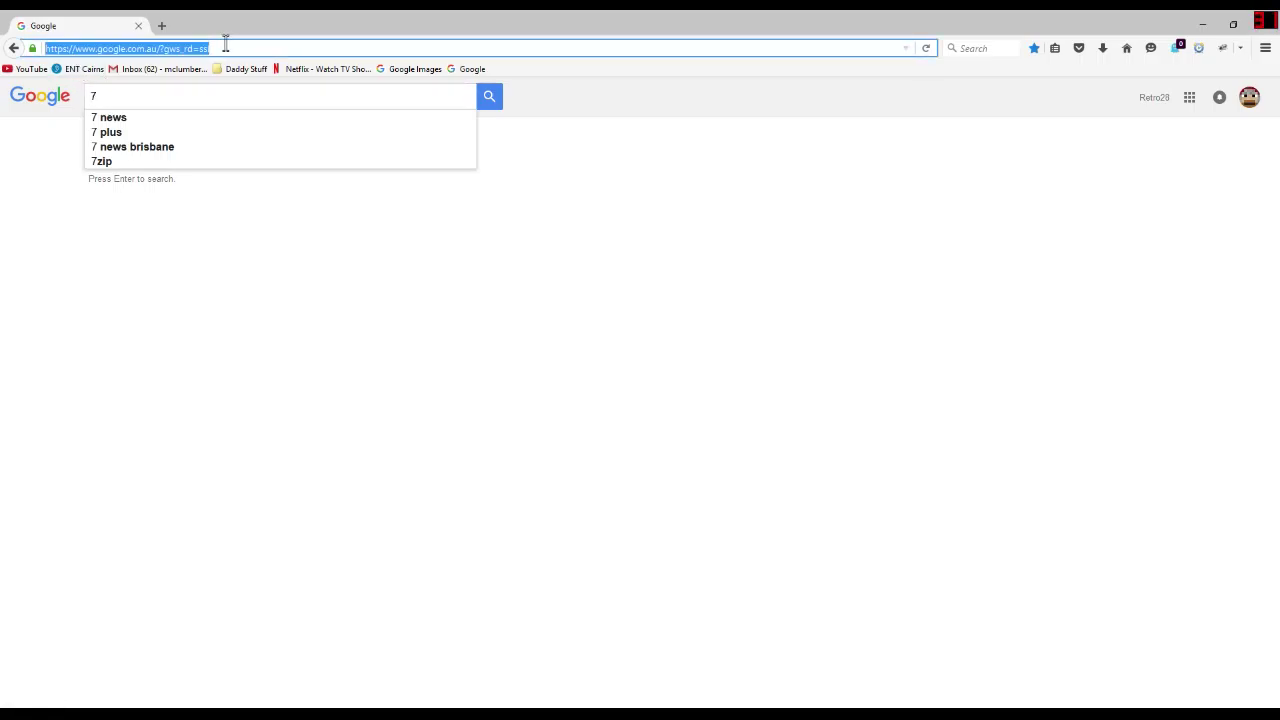
text(www.entcairns.com.au/)
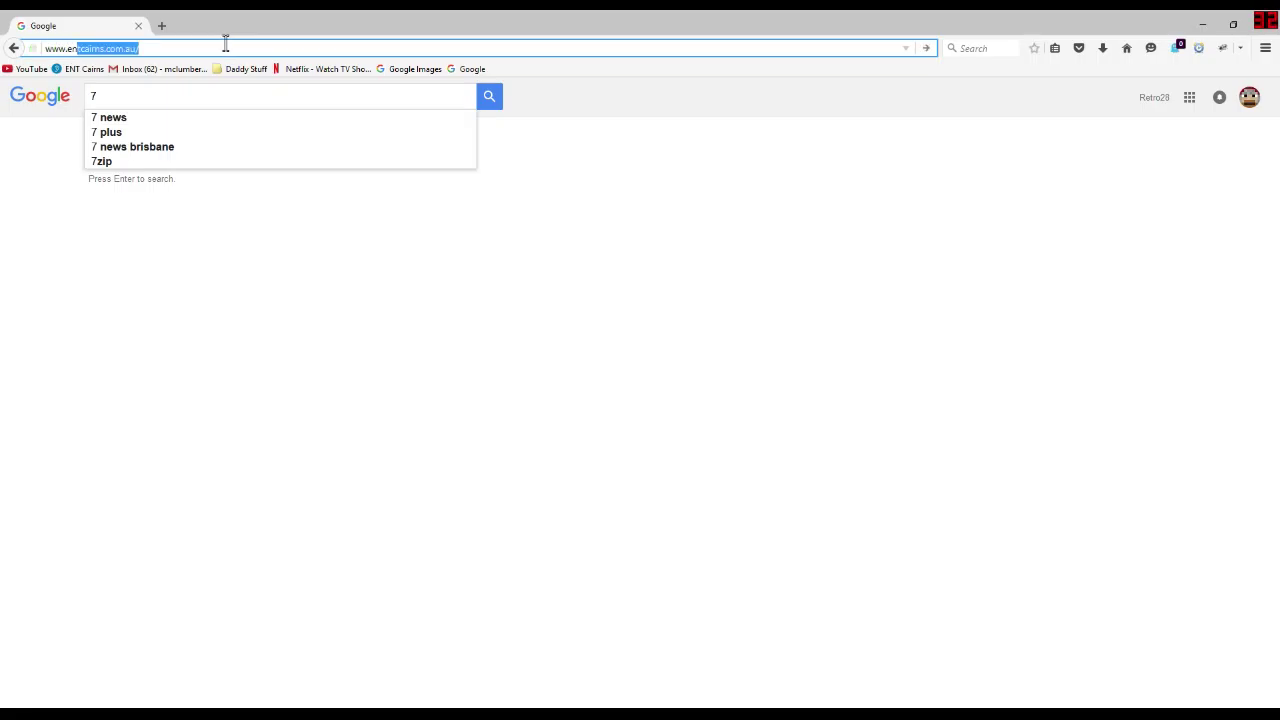
key(Return)
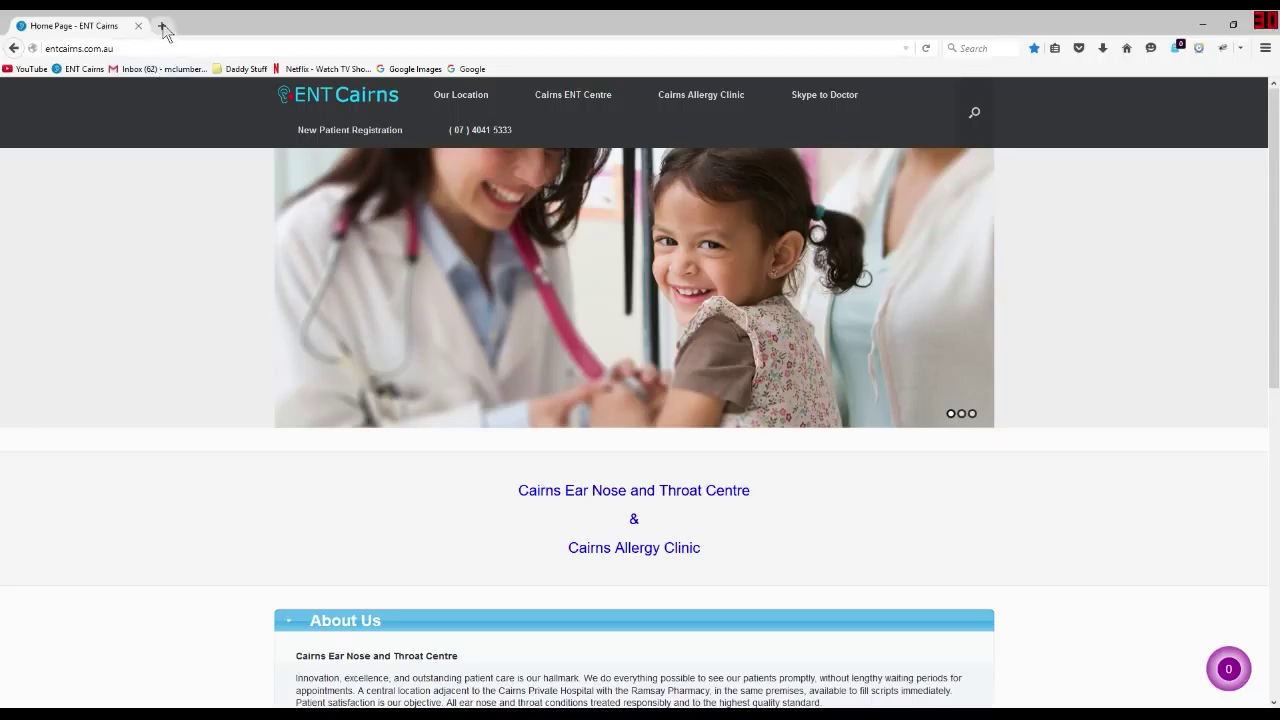
Open the ENT Cairns home page in a new tab by typing entc.
click(162, 27)
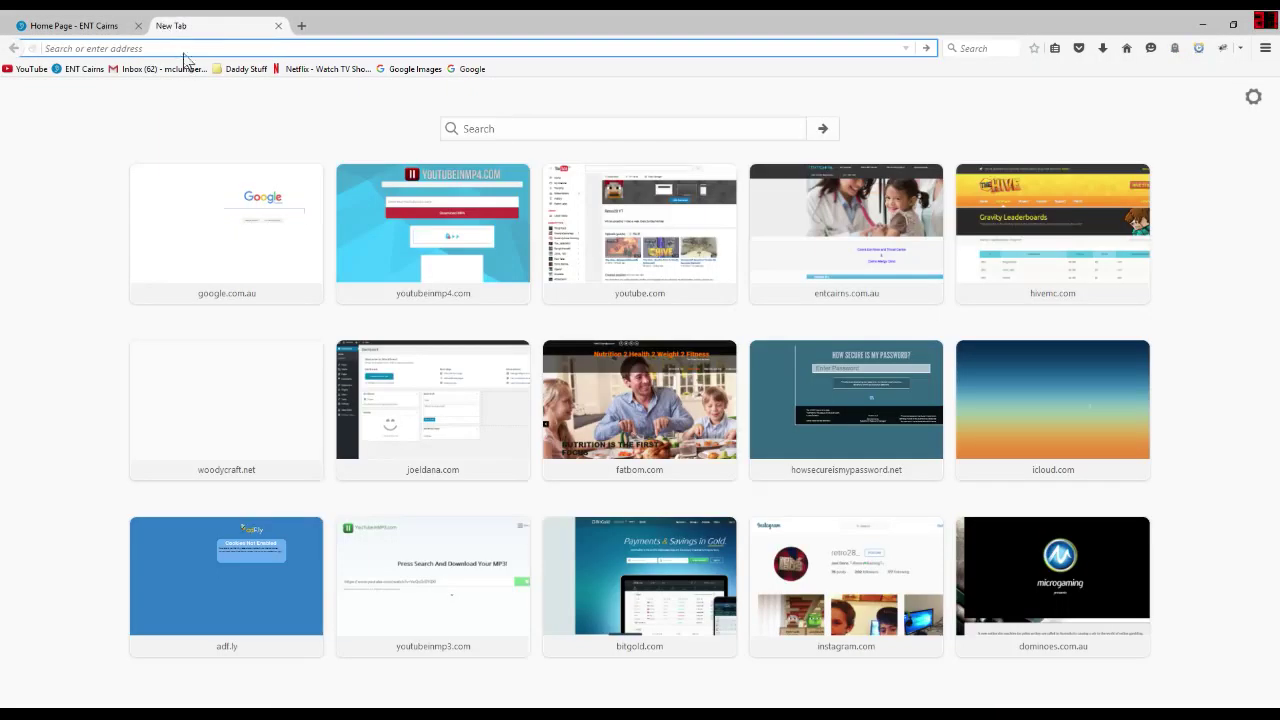
text(ent)
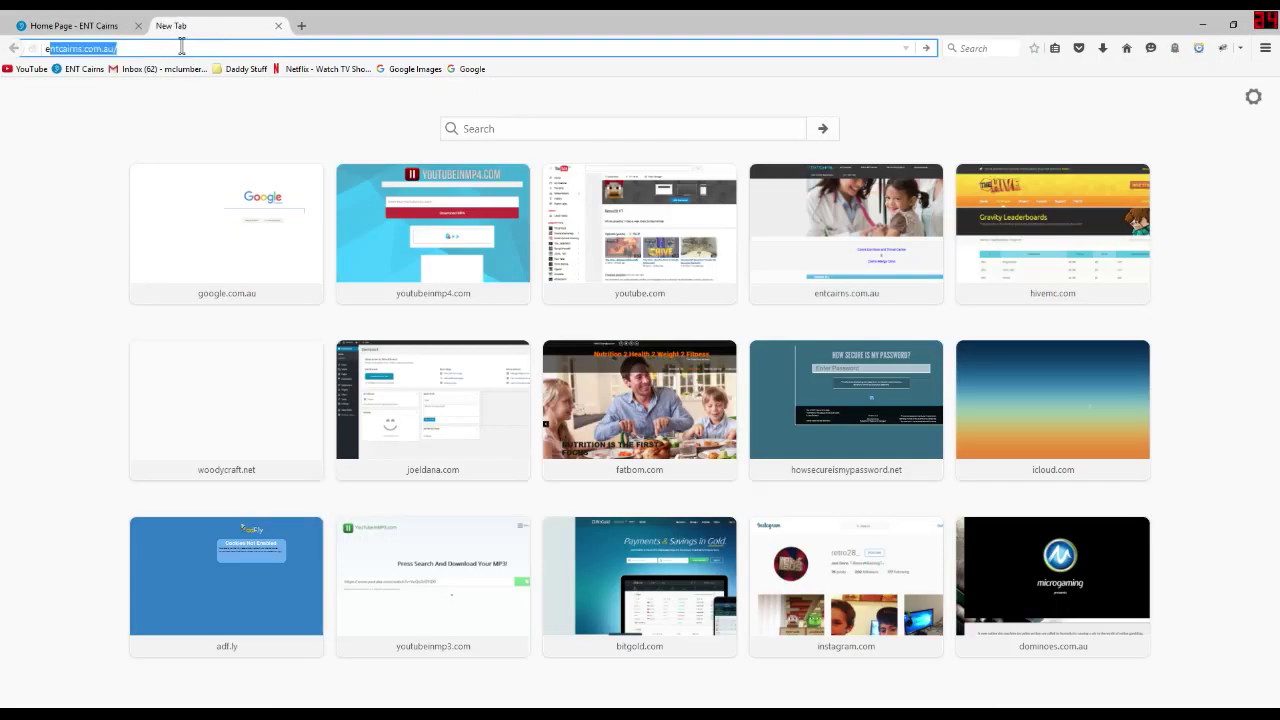
text(c)
key(Return)
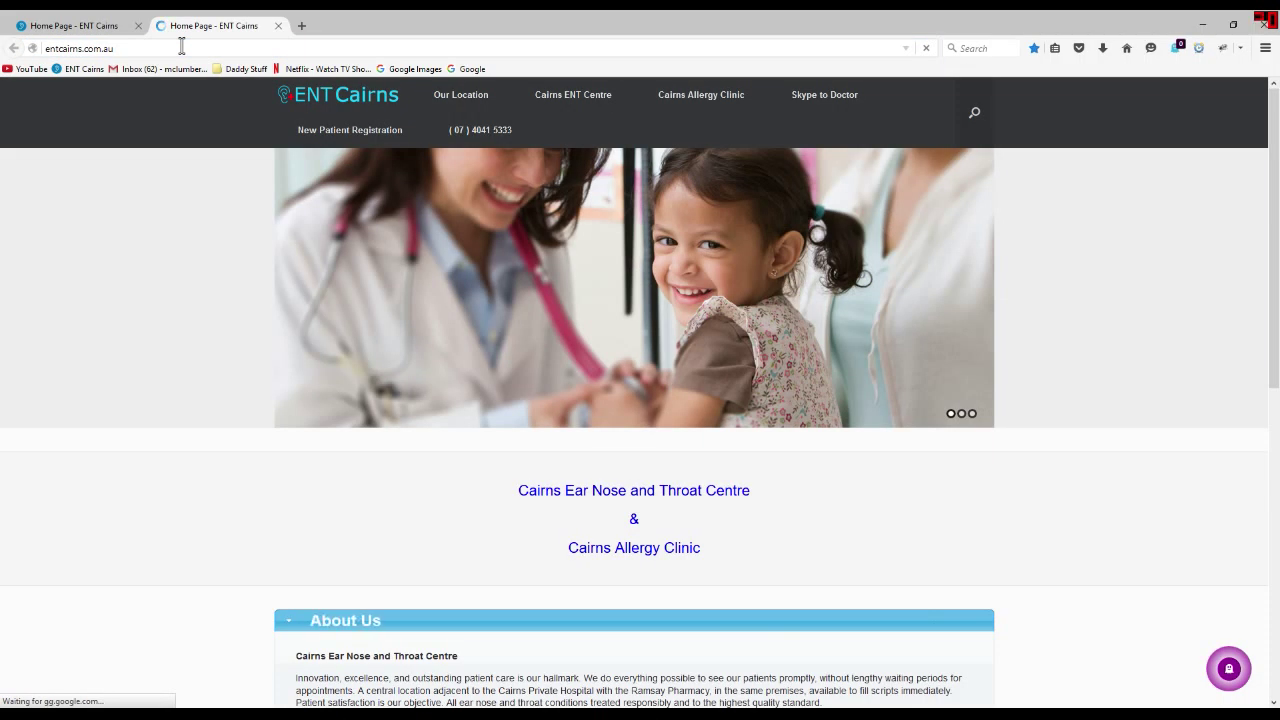
Append /wp-admin/ to the site address to reach the WordPress login page.
click(182, 47)
click(182, 47)
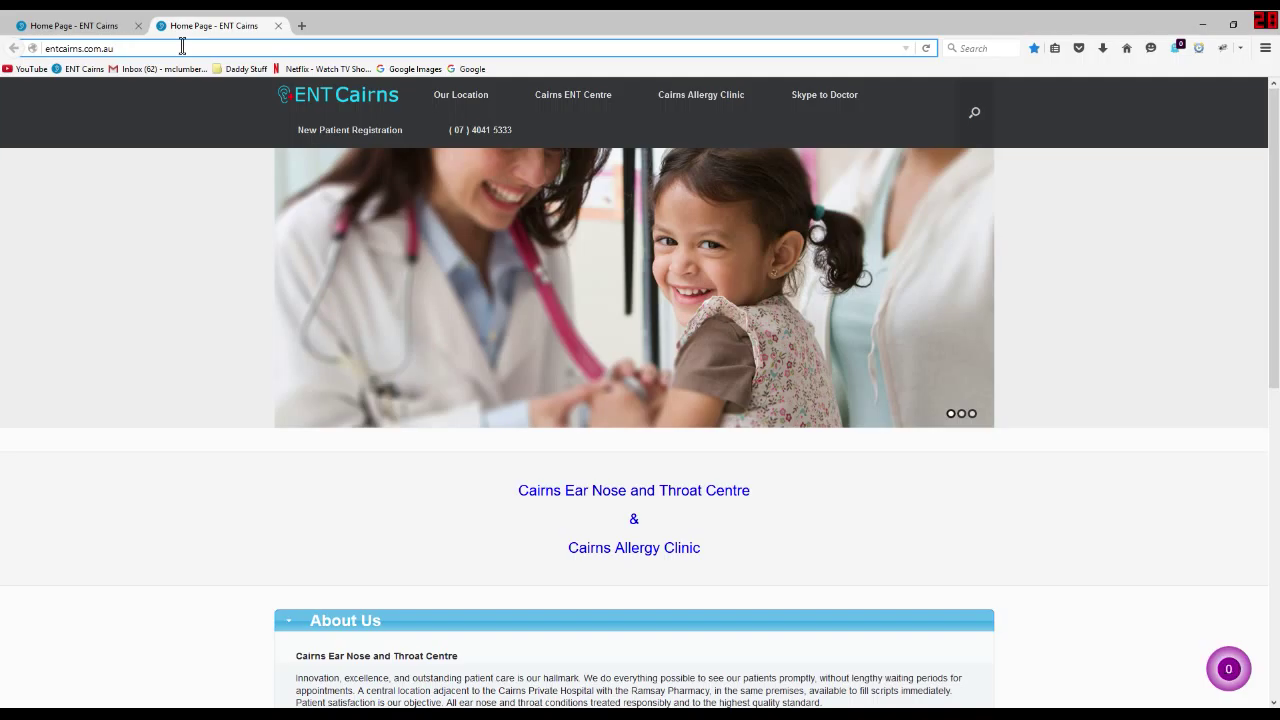
text(/wp-a)
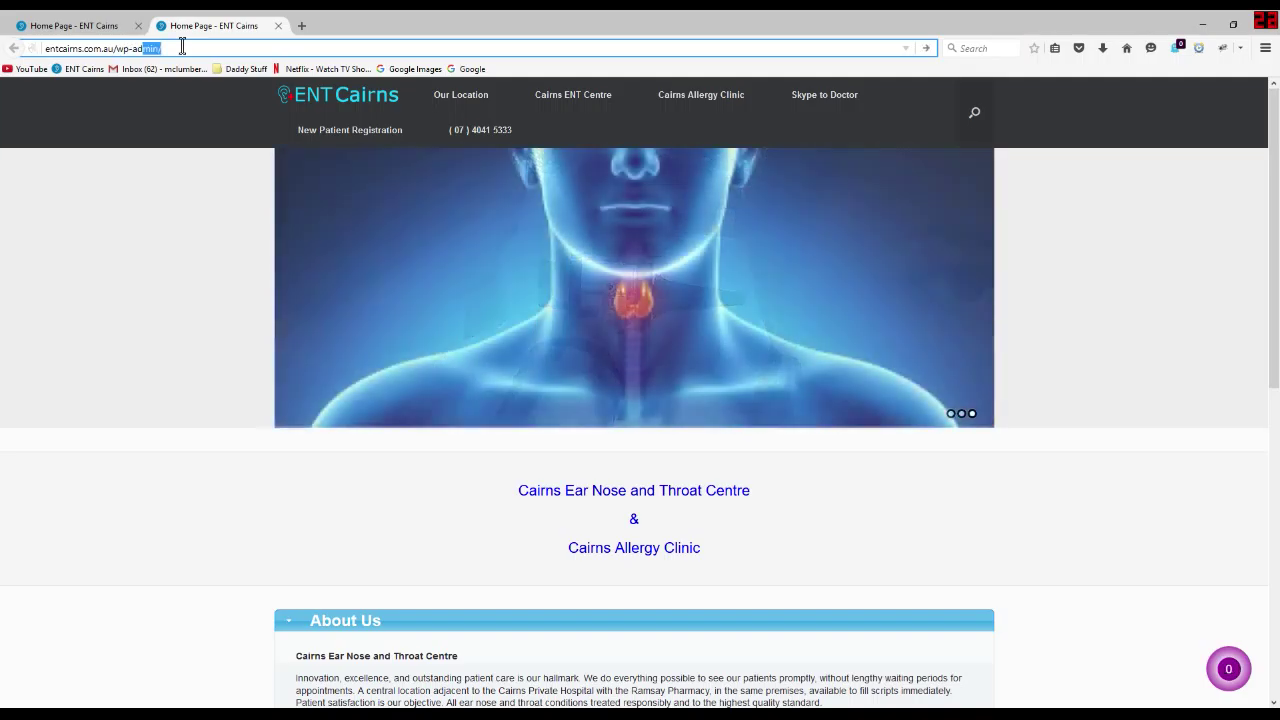
text(dmin/)
key(Return)
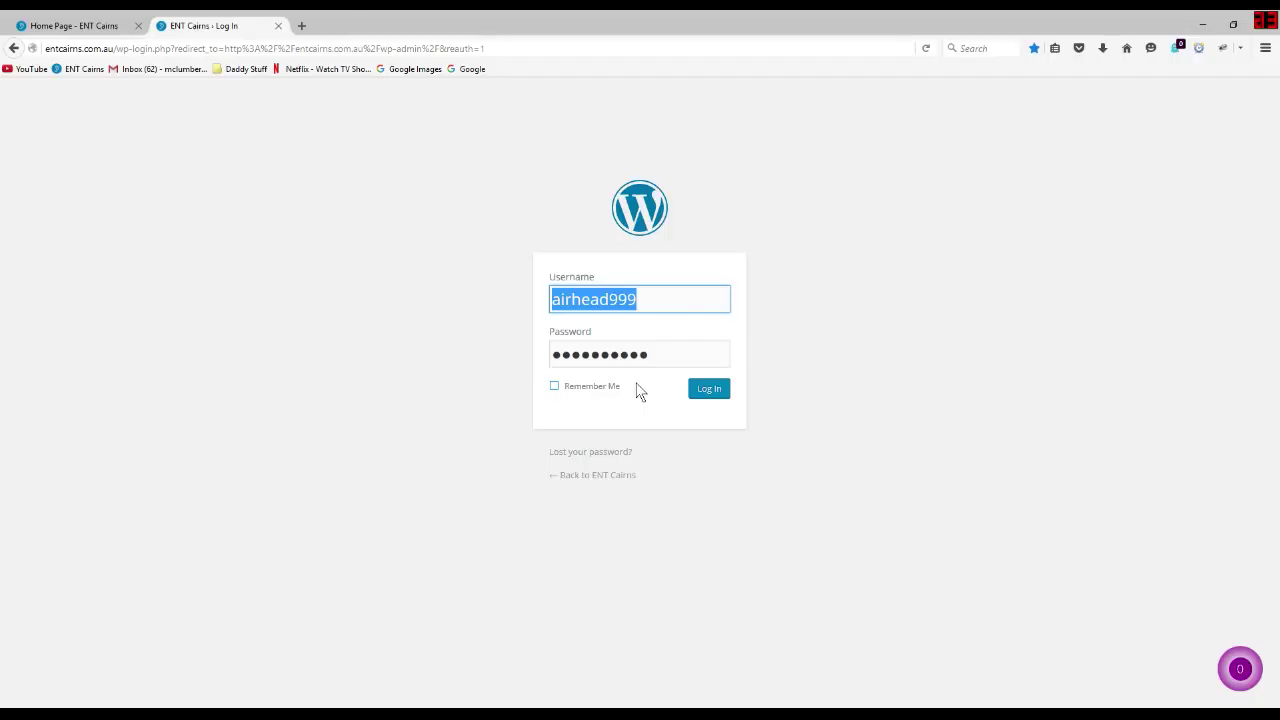
Log in to the ENT Cairns WordPress admin with the pre-filled credentials.
click(714, 399)
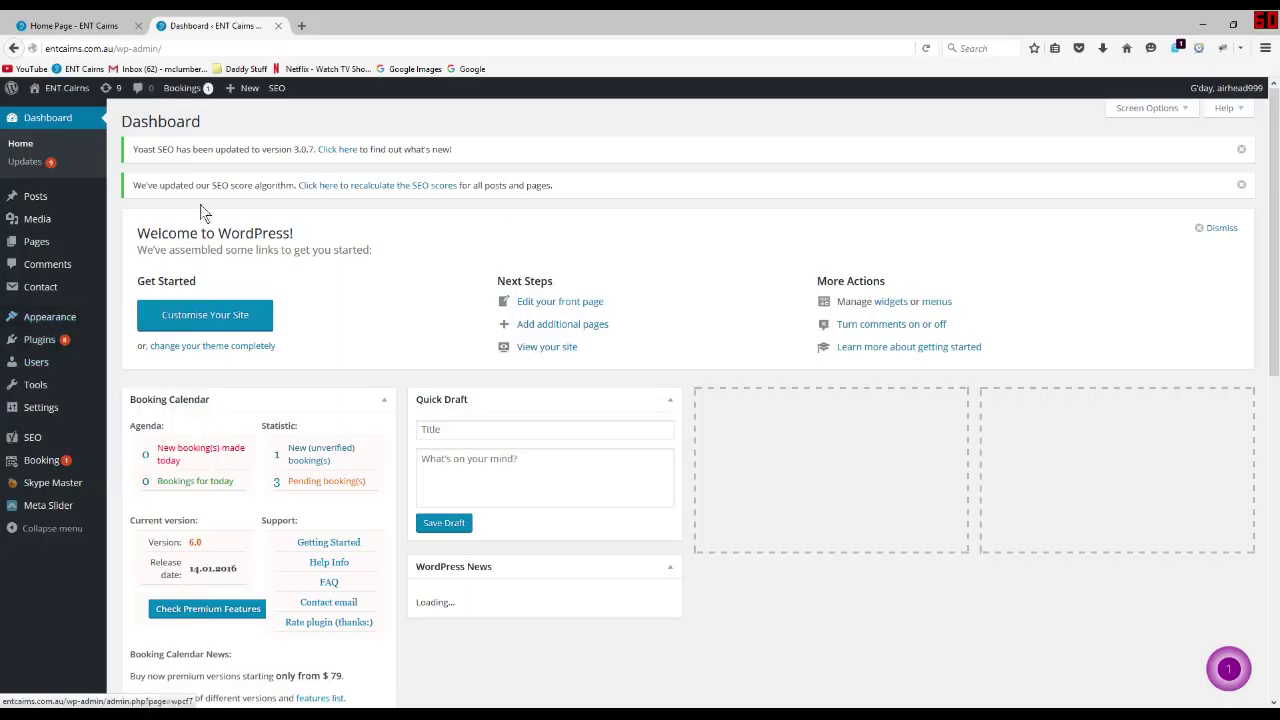
Open the Home Page for editing from the Pages > All Pages list.
click(80, 30)
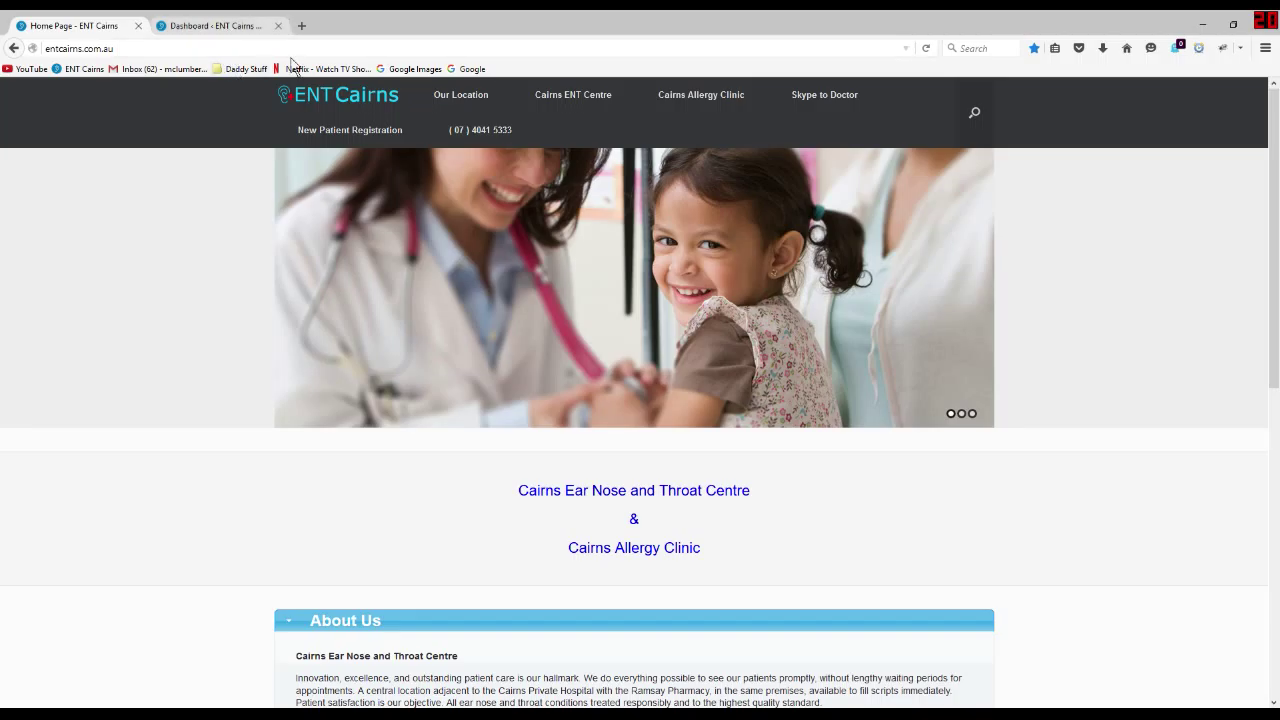
click(216, 27)
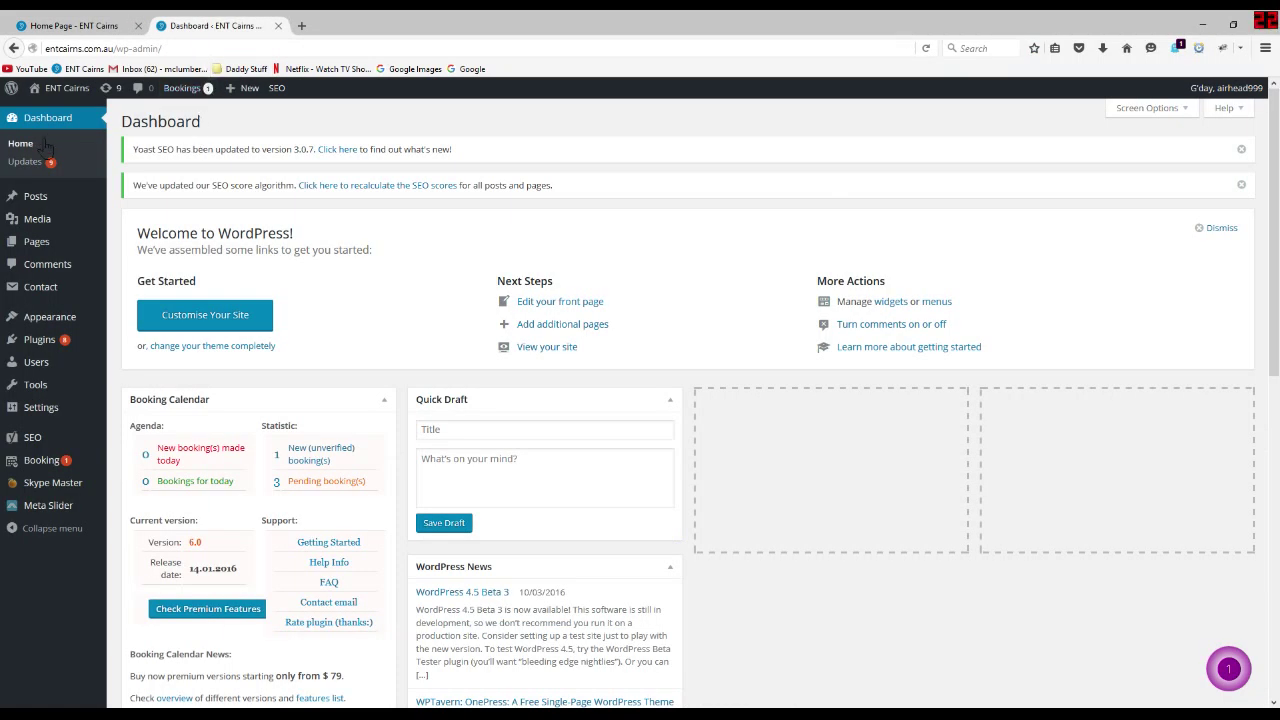
mouse_move(36, 218)
mouse_move(37, 250)
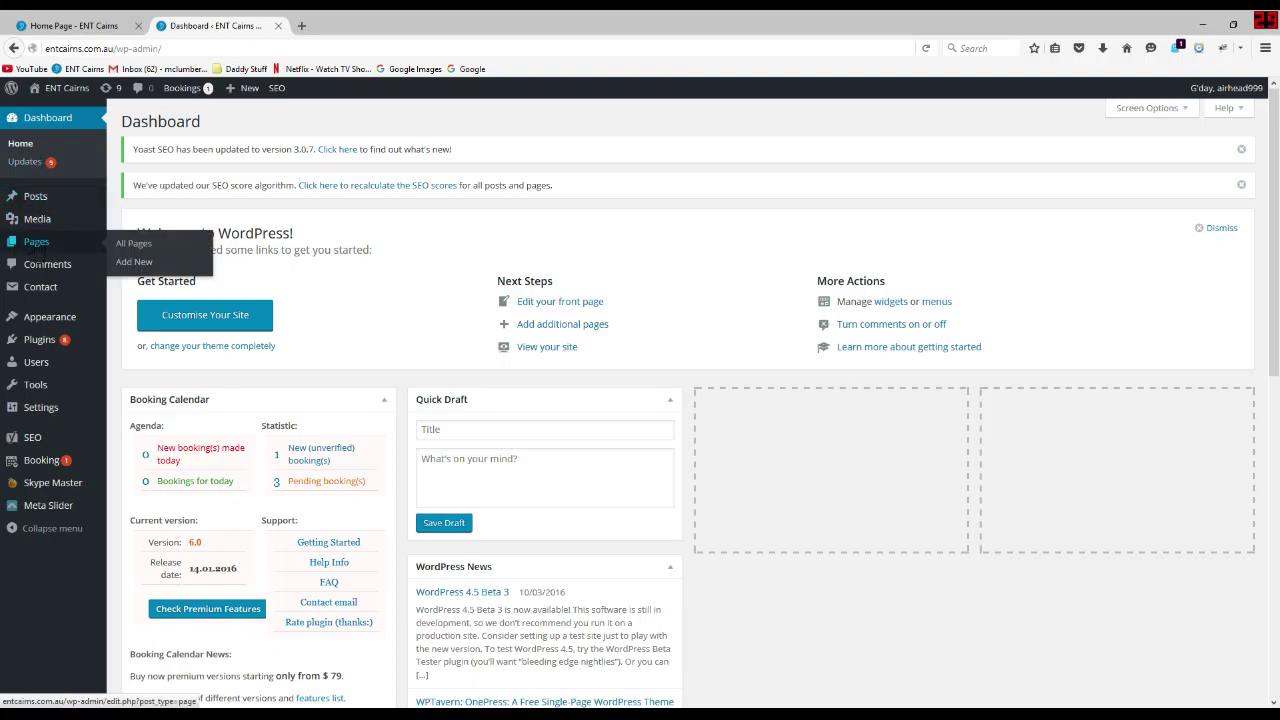
click(37, 250)
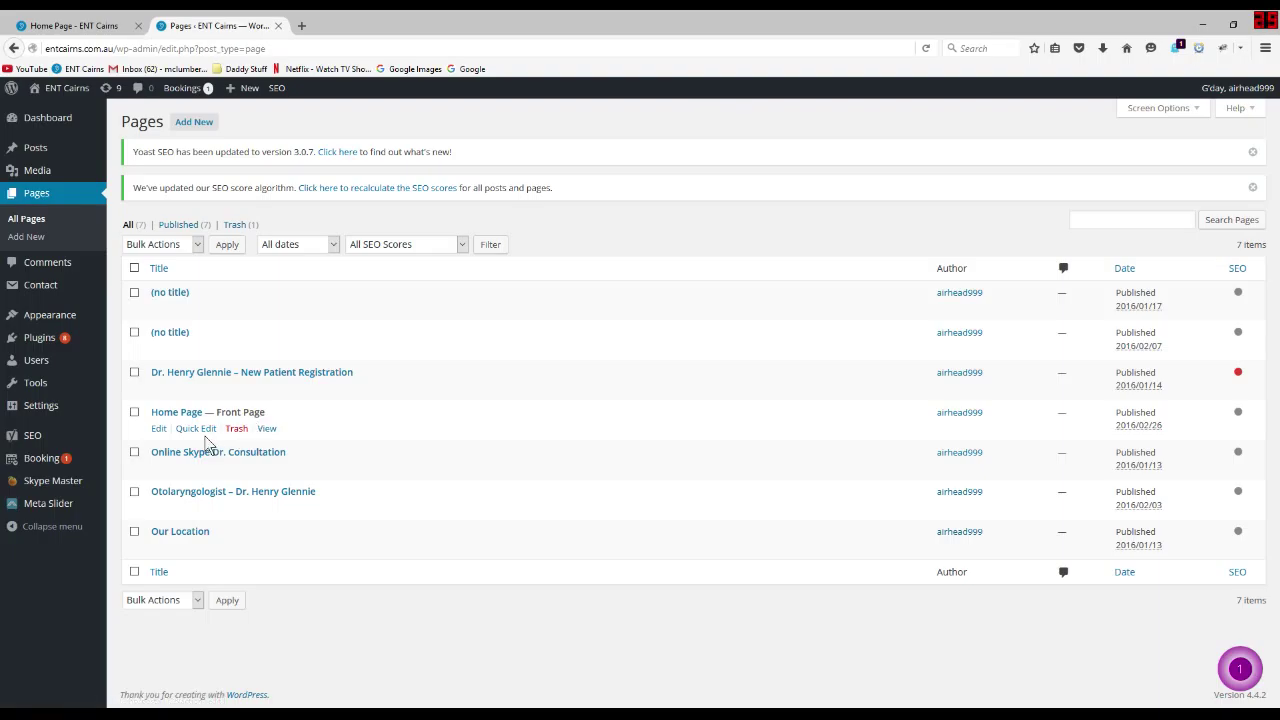
click(159, 430)
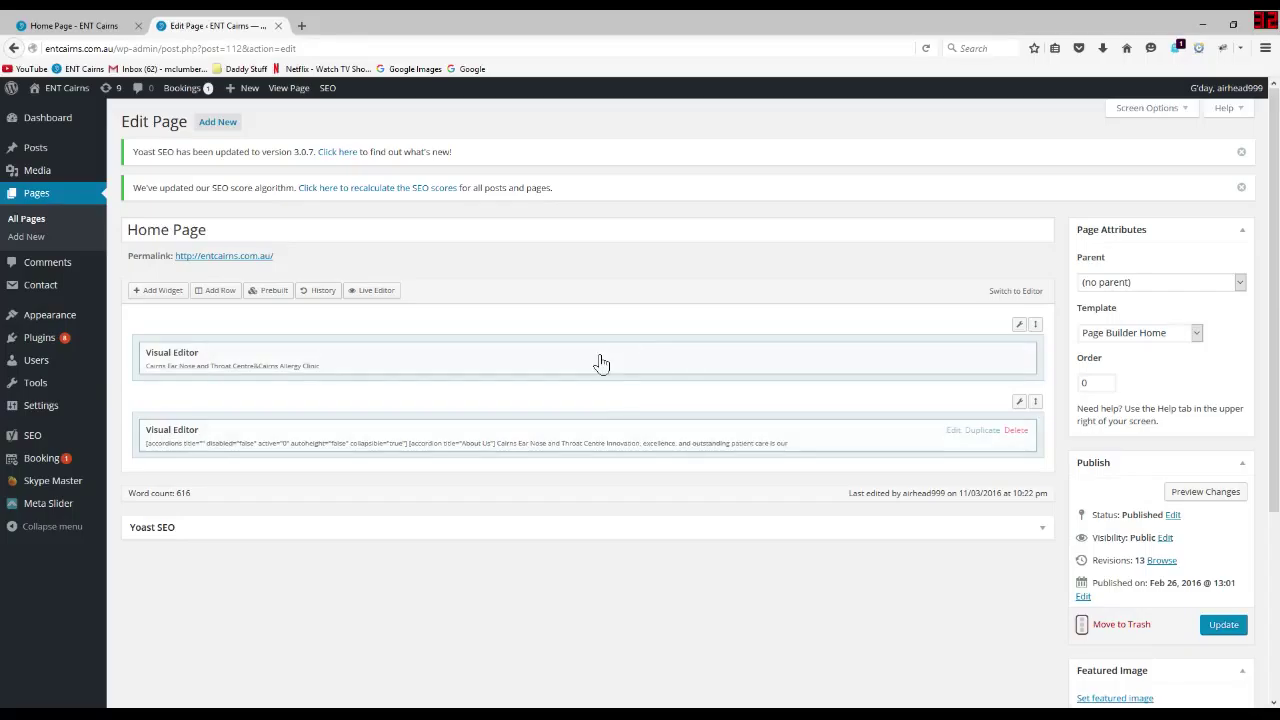
click(75, 27)
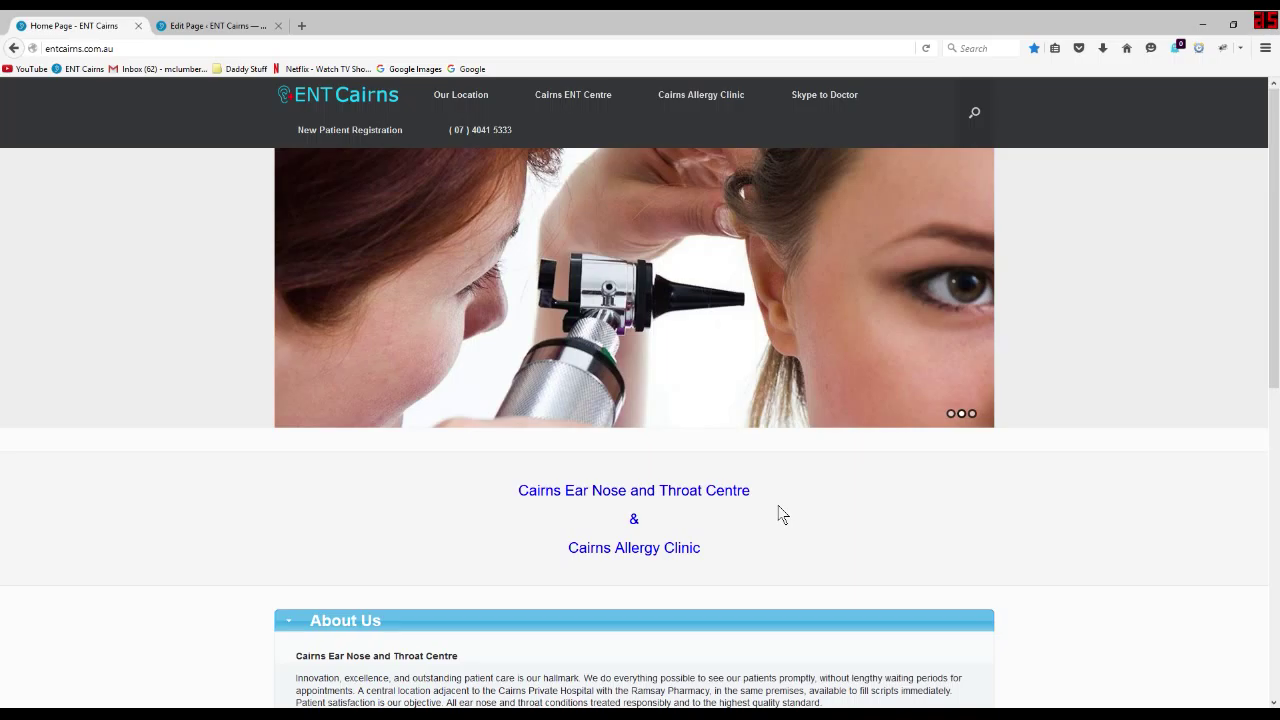
scroll(780, 515, down, 5)
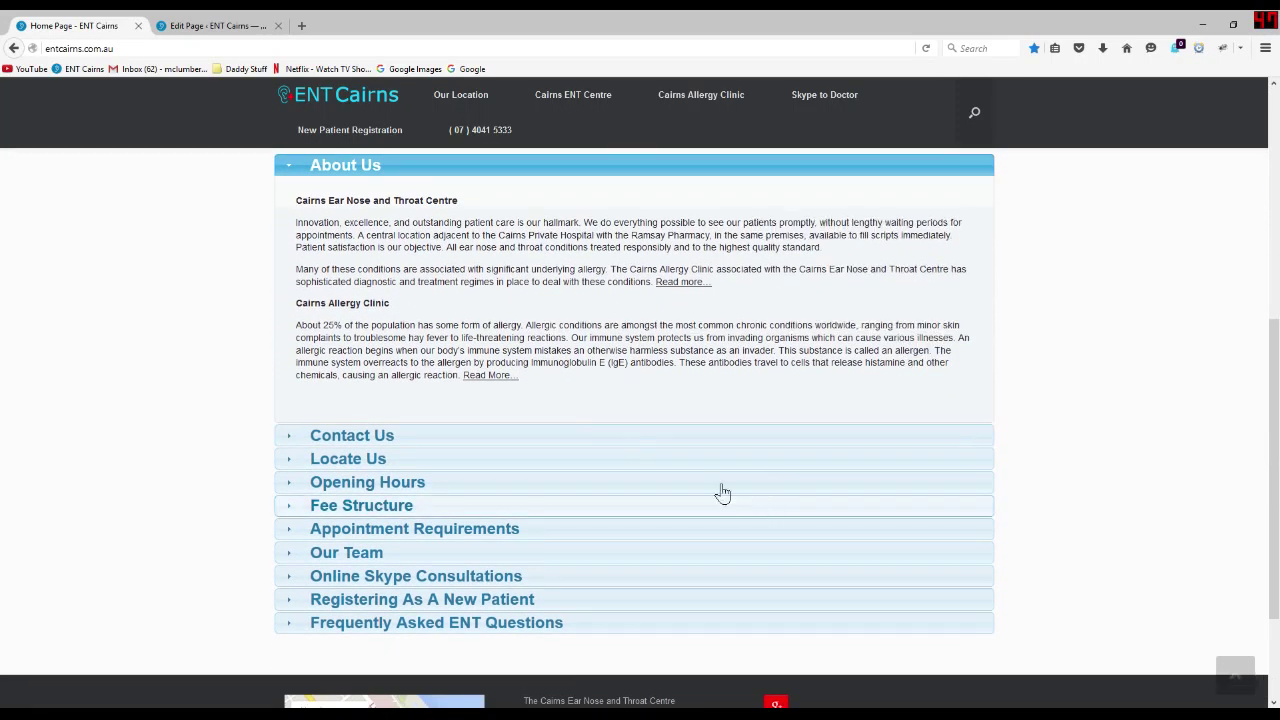
click(287, 172)
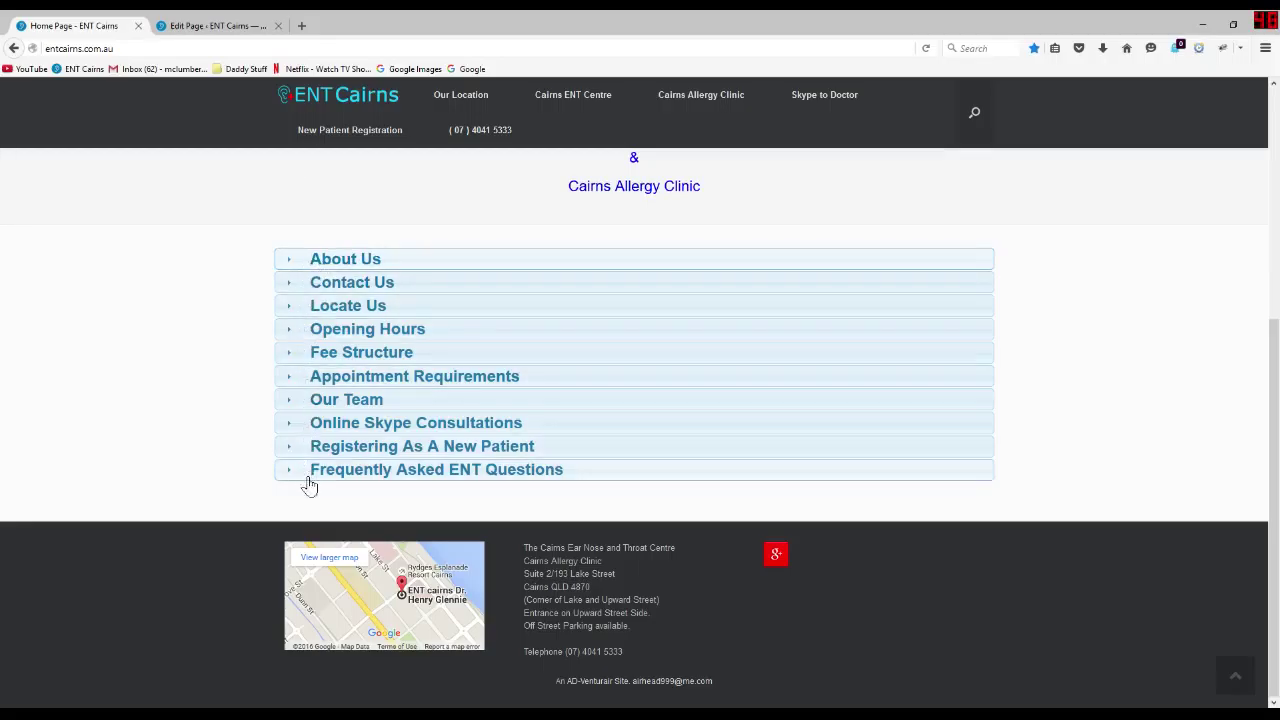
click(220, 26)
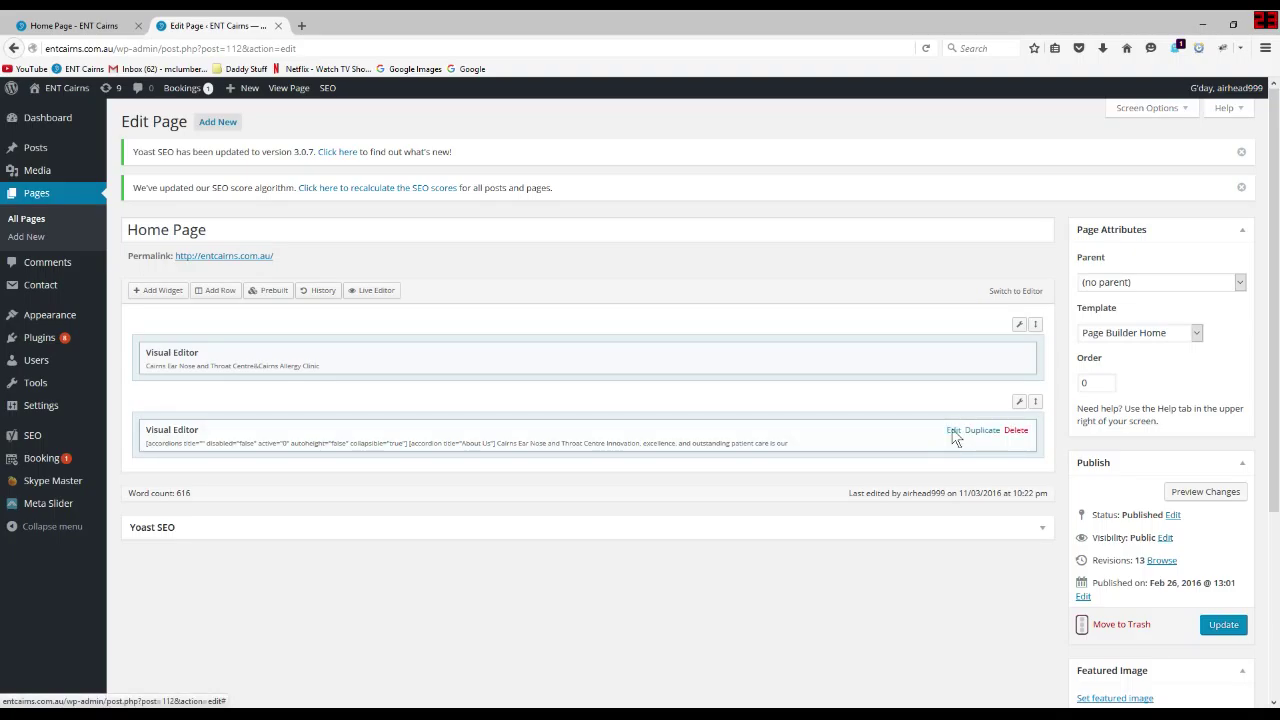
Open the second Visual Editor widget and switch it to the rich text view.
click(953, 431)
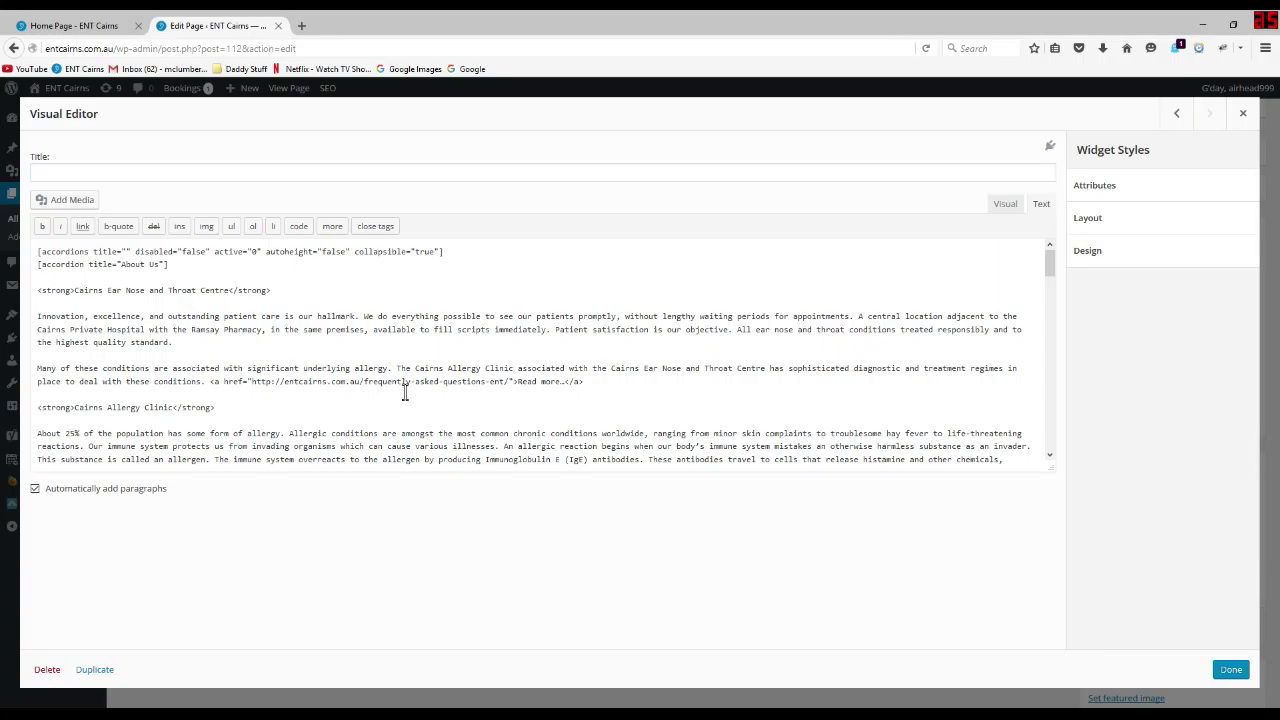
scroll(405, 392, down, 1)
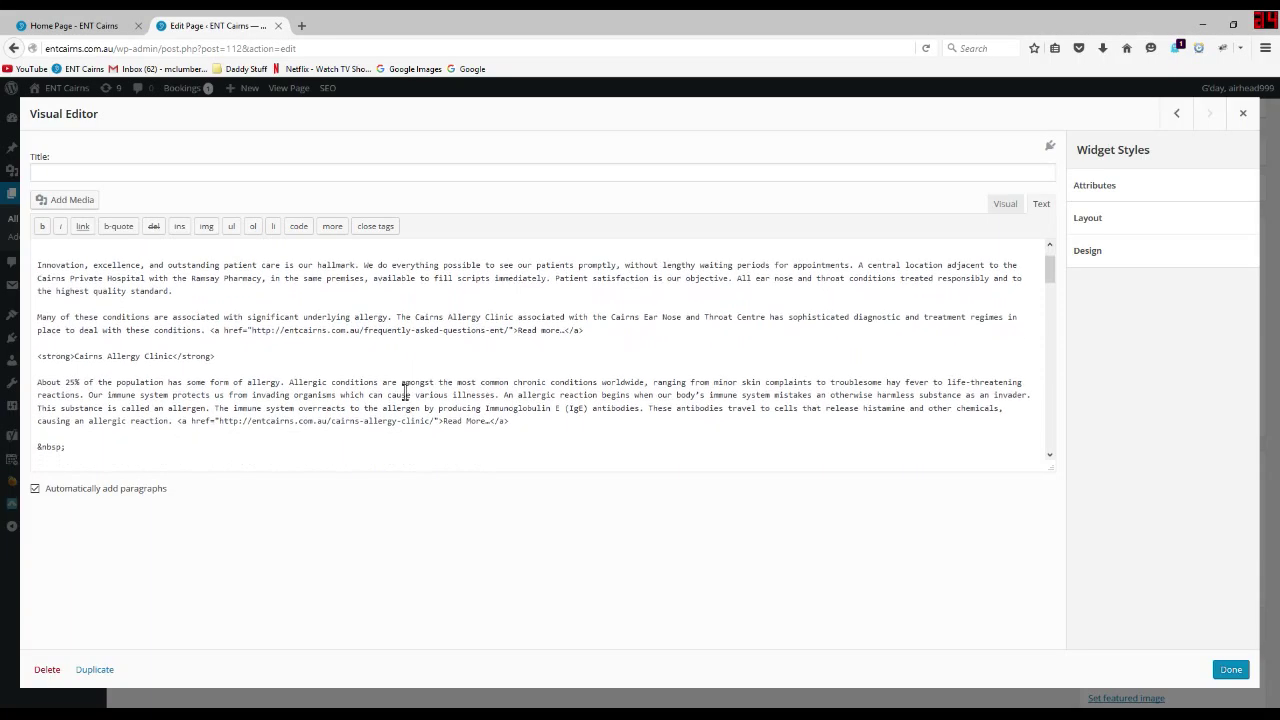
scroll(405, 392, up, 1)
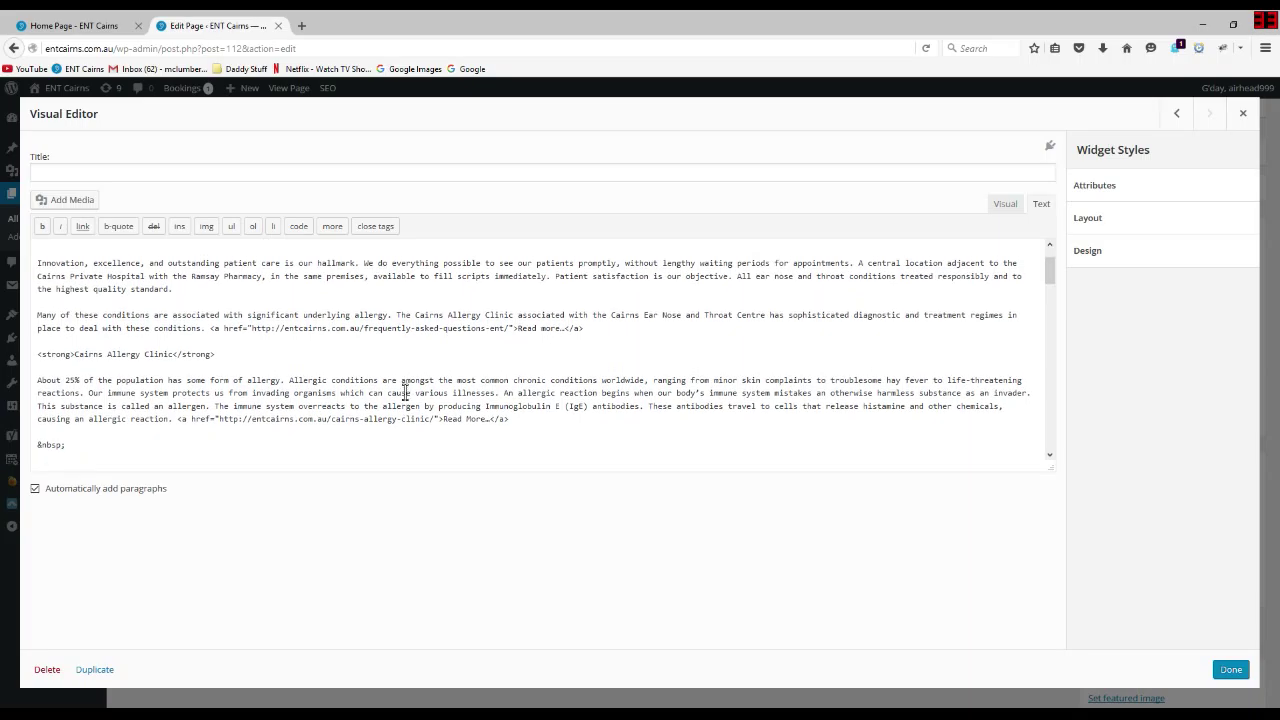
click(1002, 205)
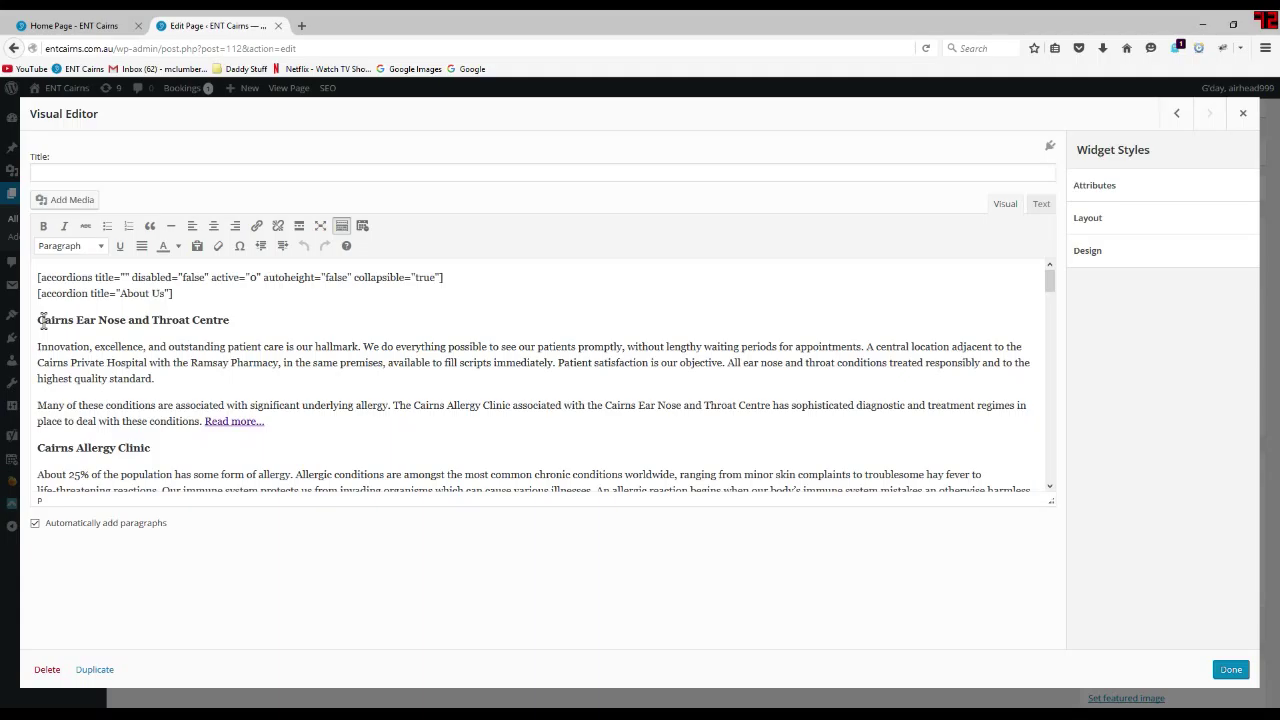
Review the Cairns Ear Nose and Throat Centre heading, intro paragraph, Read more link and About Us title.
drag(40, 319, 234, 330)
click(40, 357)
drag(37, 347, 207, 425)
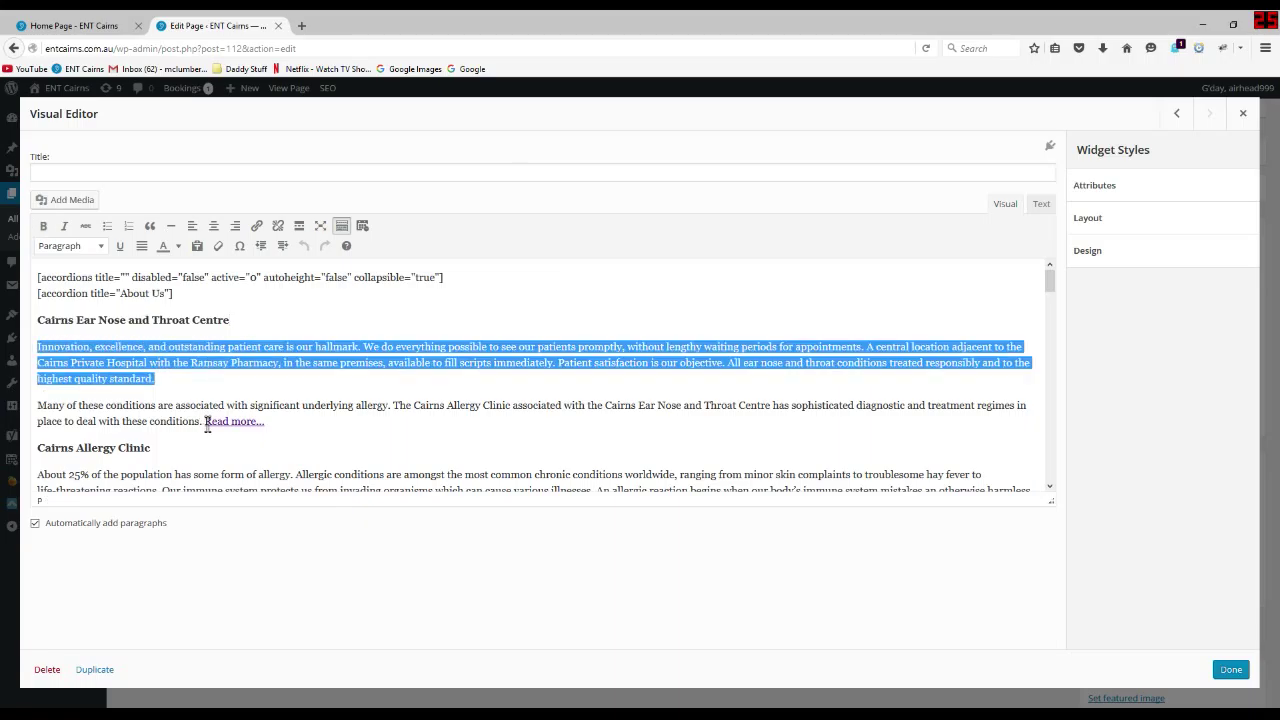
drag(205, 422, 264, 421)
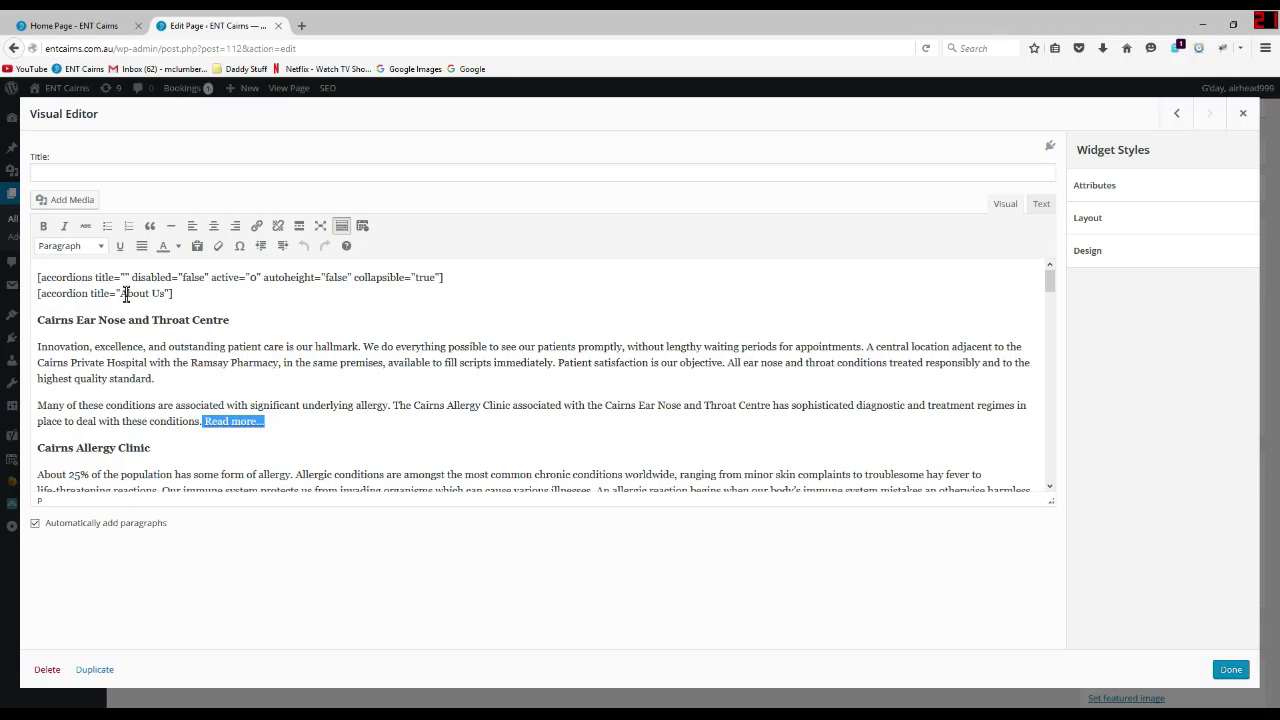
drag(121, 293, 165, 293)
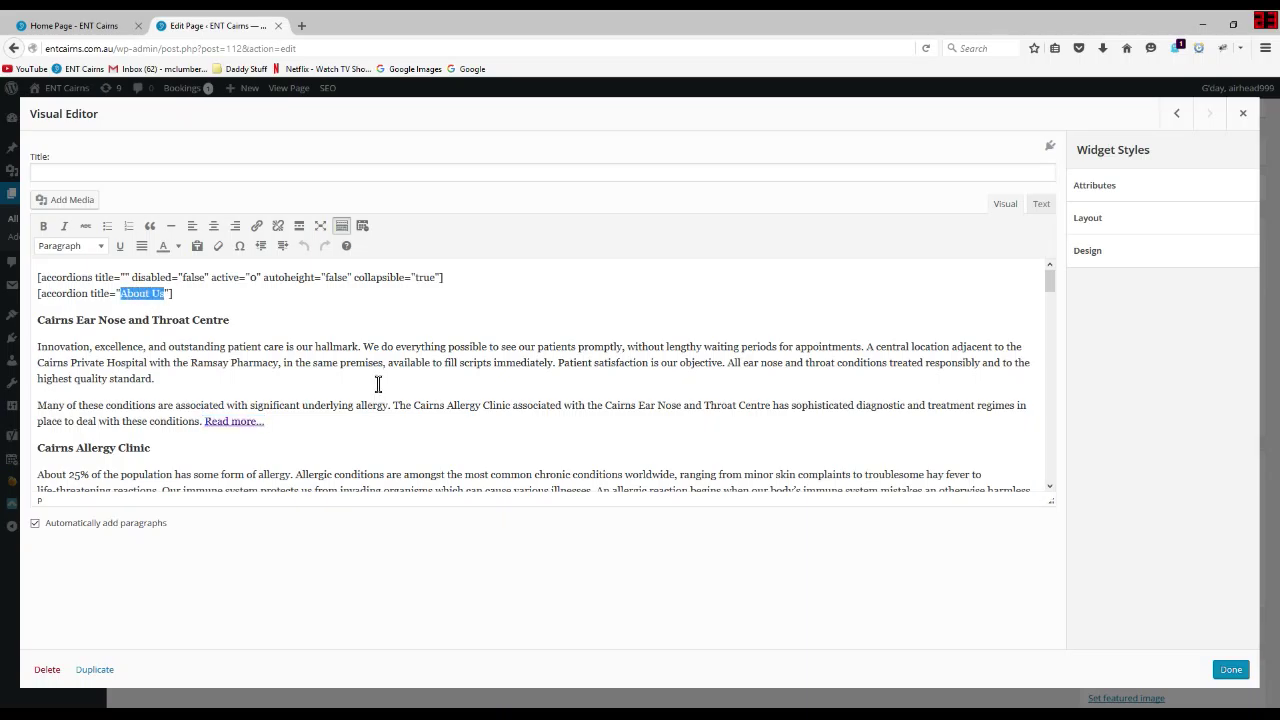
scroll(375, 384, down, 2)
scroll(340, 420, up, 2)
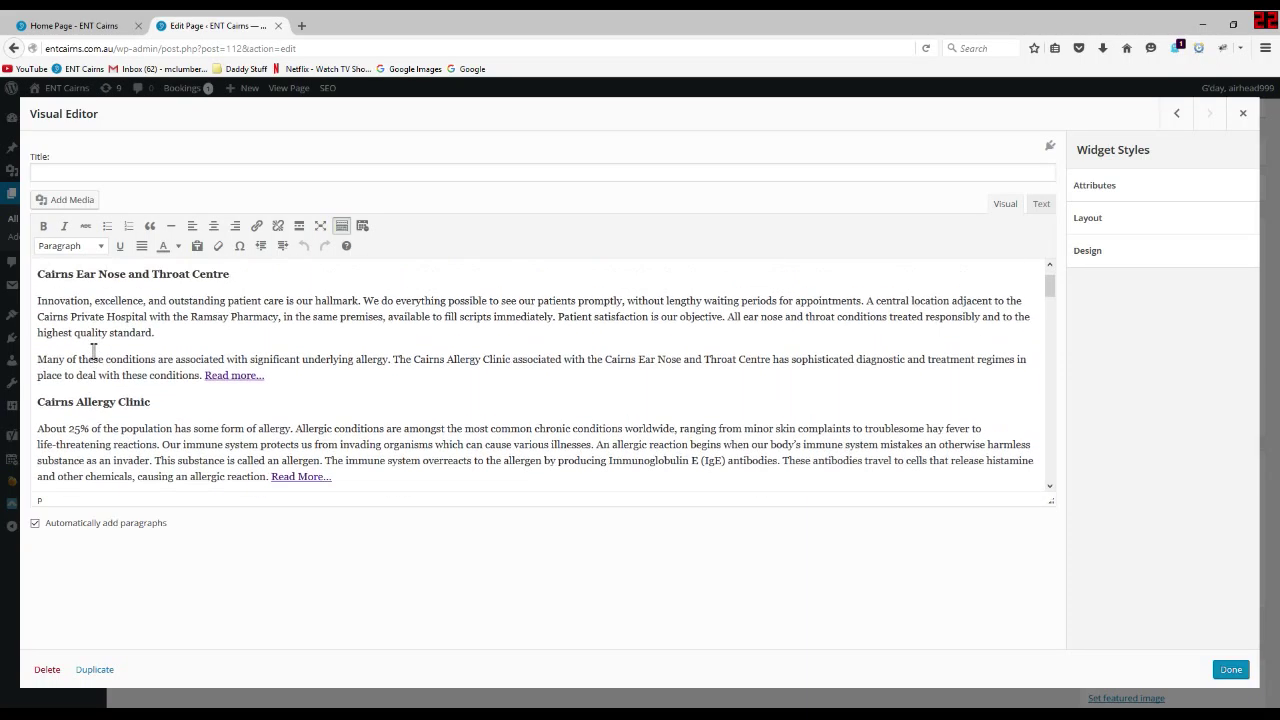
scroll(336, 424, down, 4)
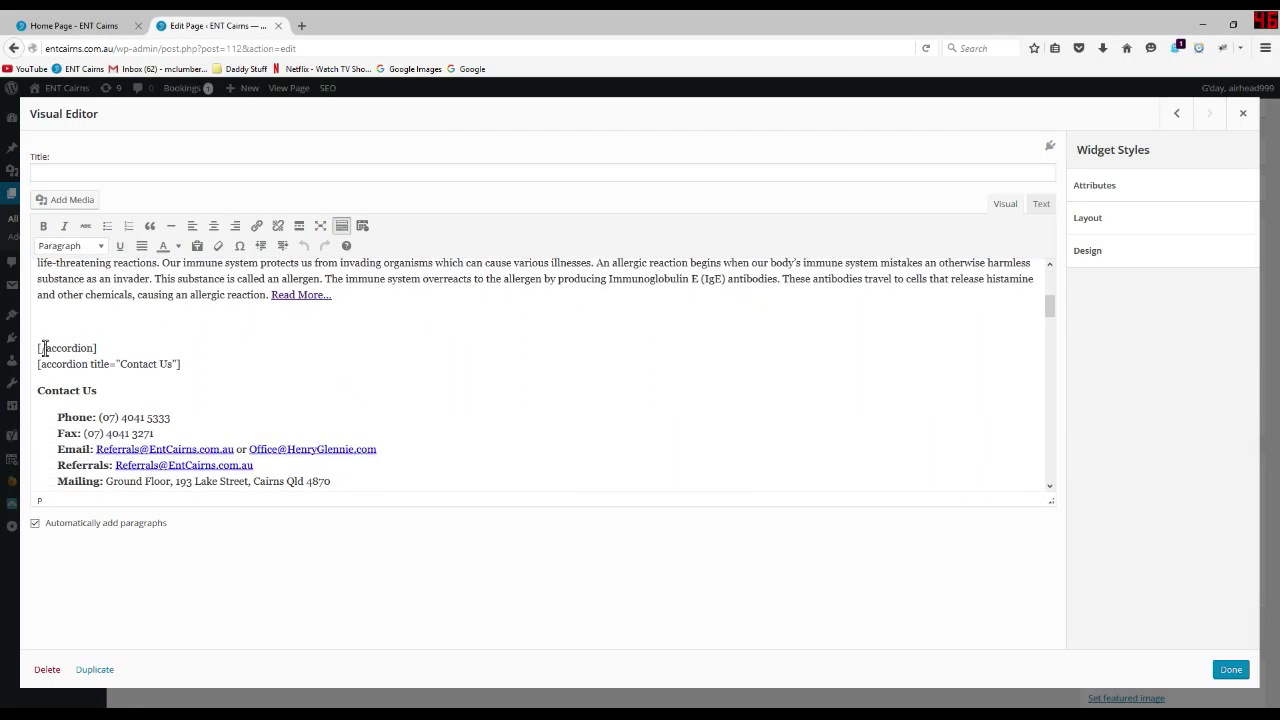
Select the closing accordion and Contact Us shortcode lines, then view the widget's raw HTML.
drag(44, 348, 206, 365)
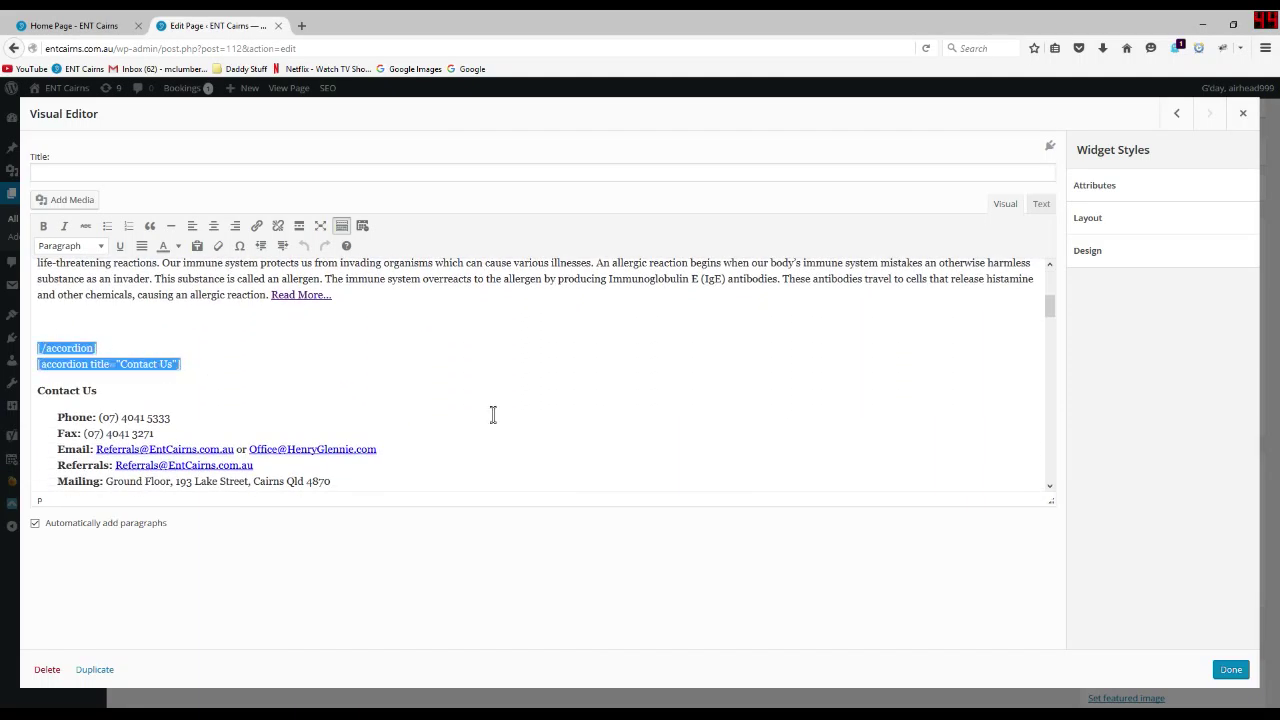
scroll(491, 414, down, 2)
scroll(477, 414, up, 1)
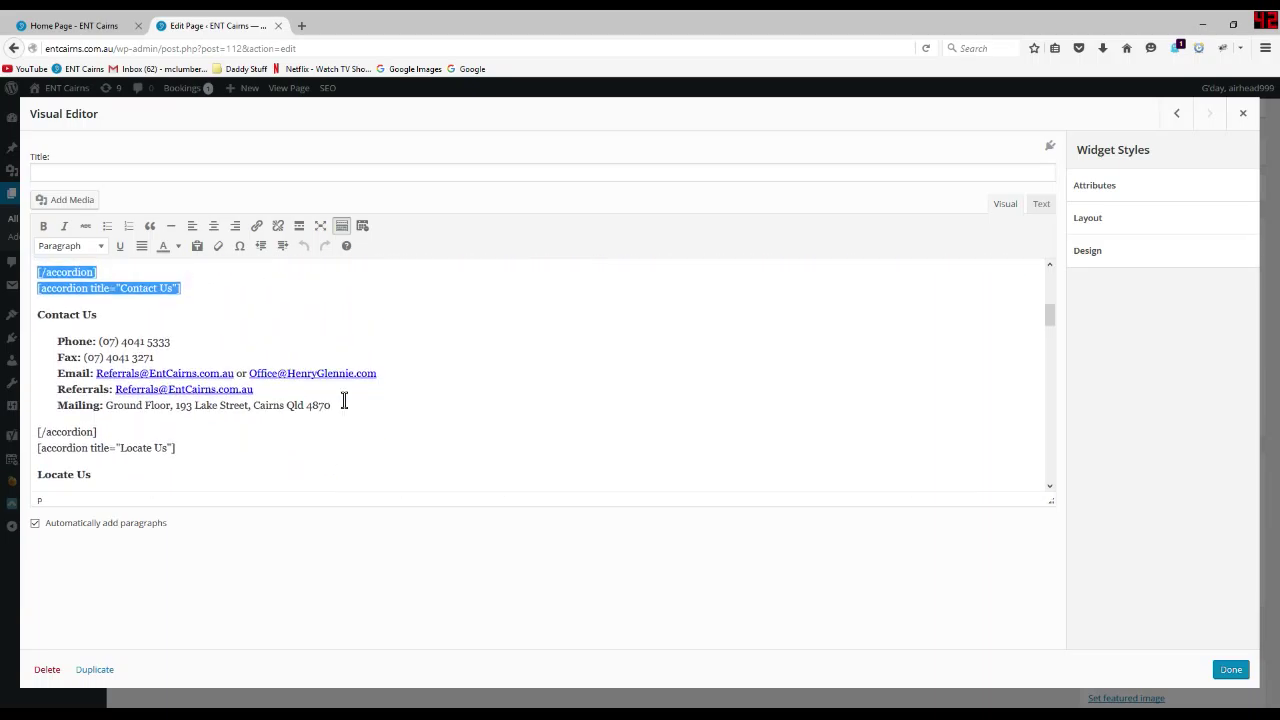
scroll(345, 400, up, 3)
scroll(350, 405, down, 5)
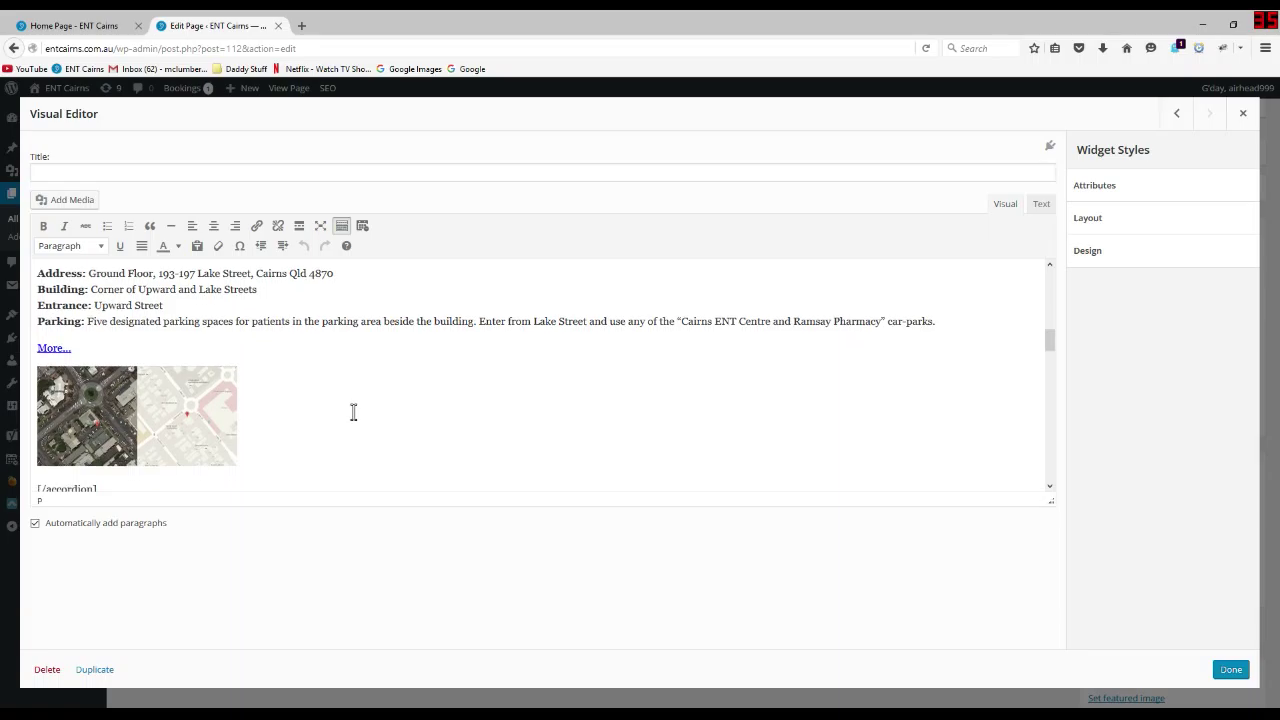
scroll(353, 412, down, 5)
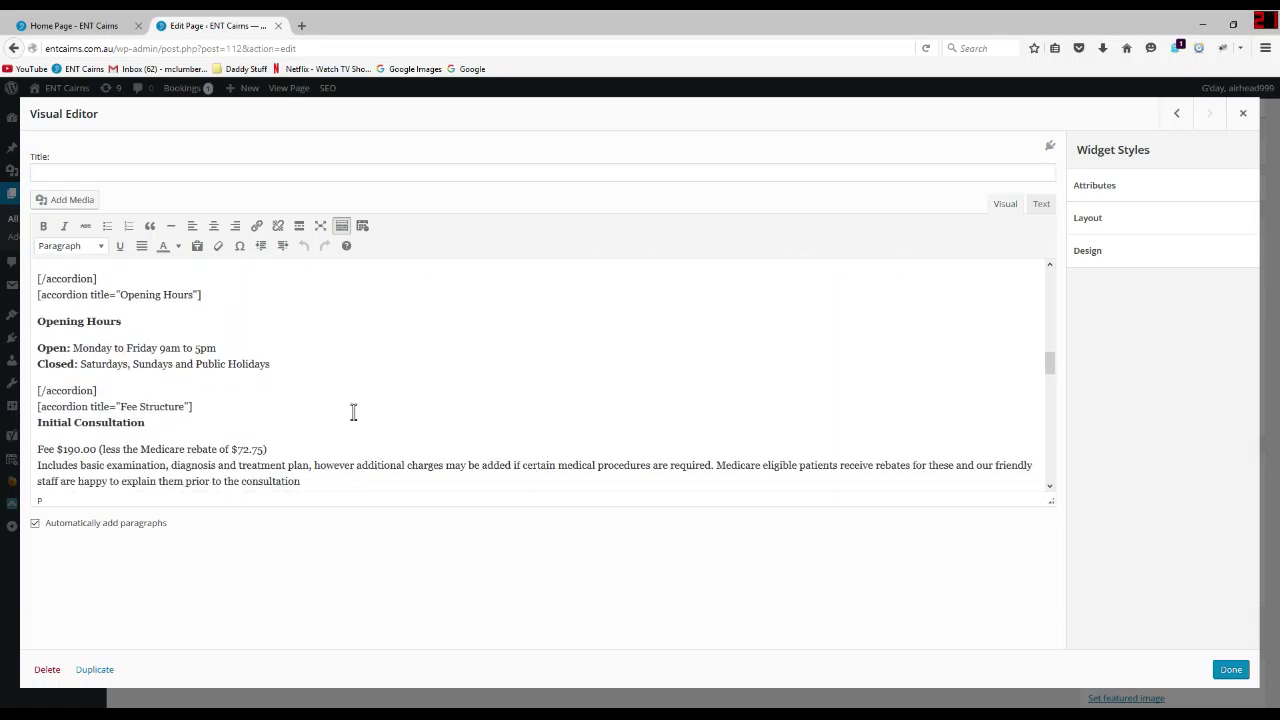
scroll(640, 397, down, 4)
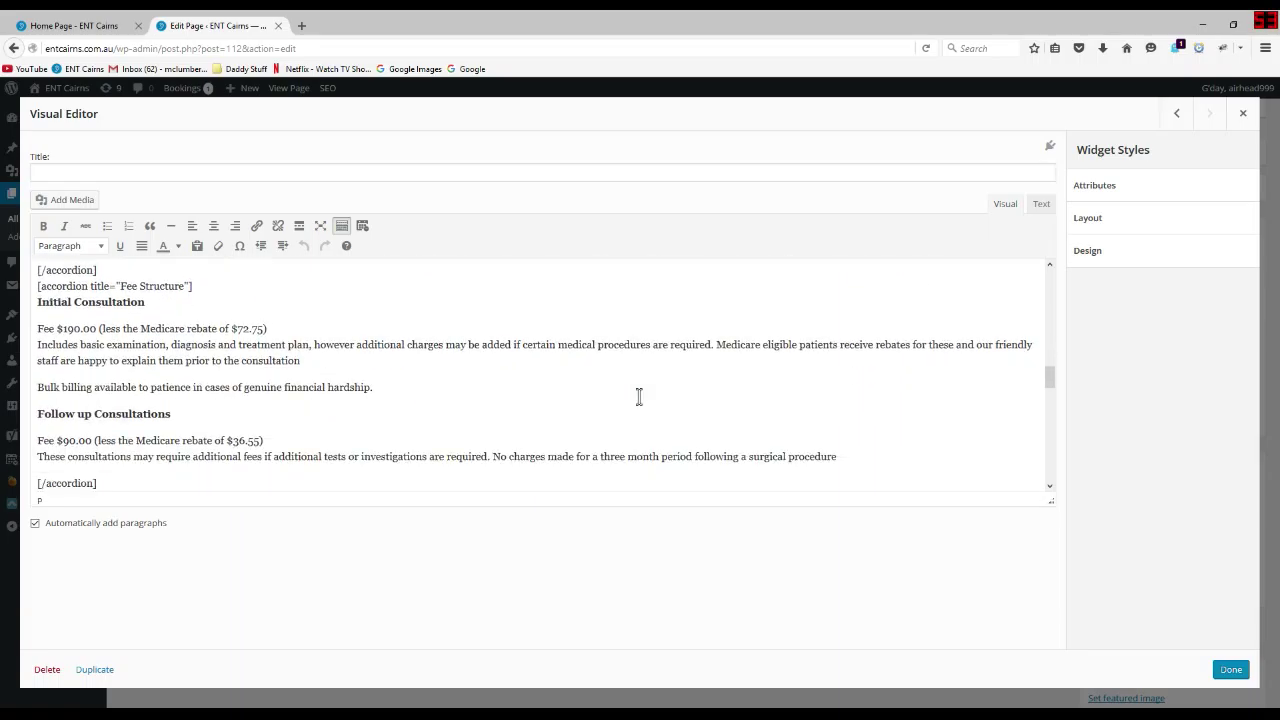
scroll(640, 397, up, 7)
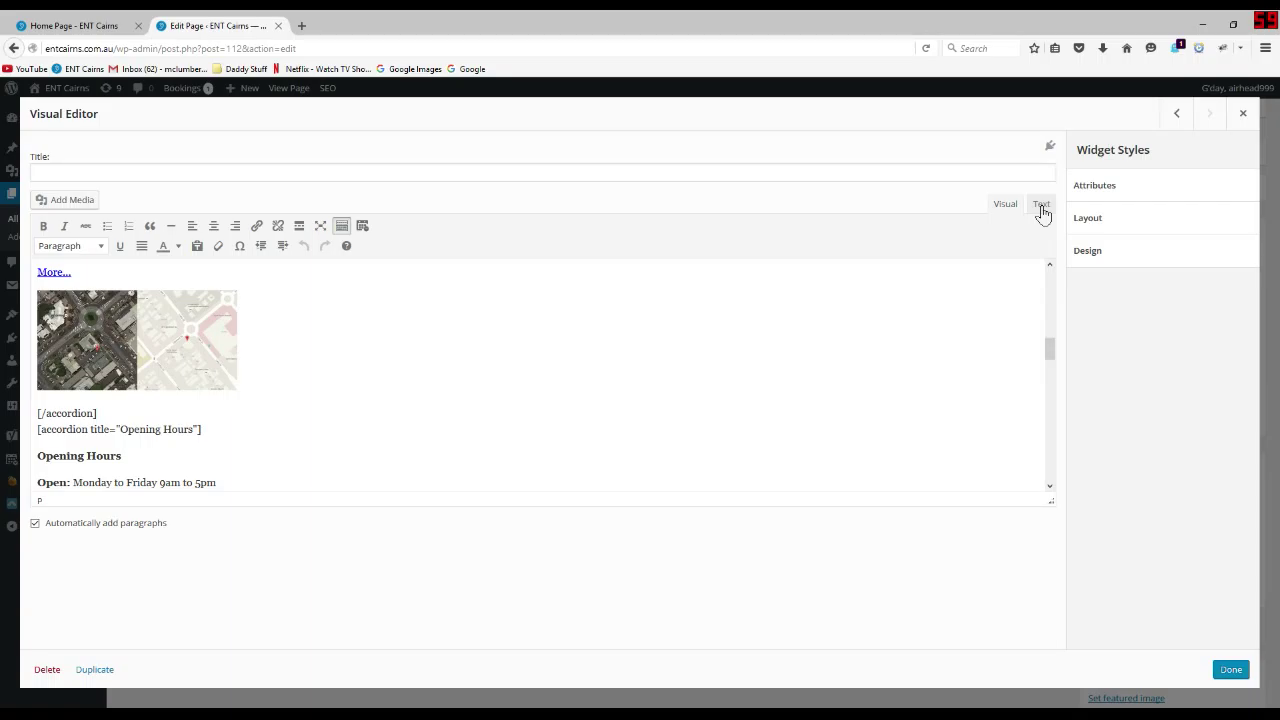
click(1041, 205)
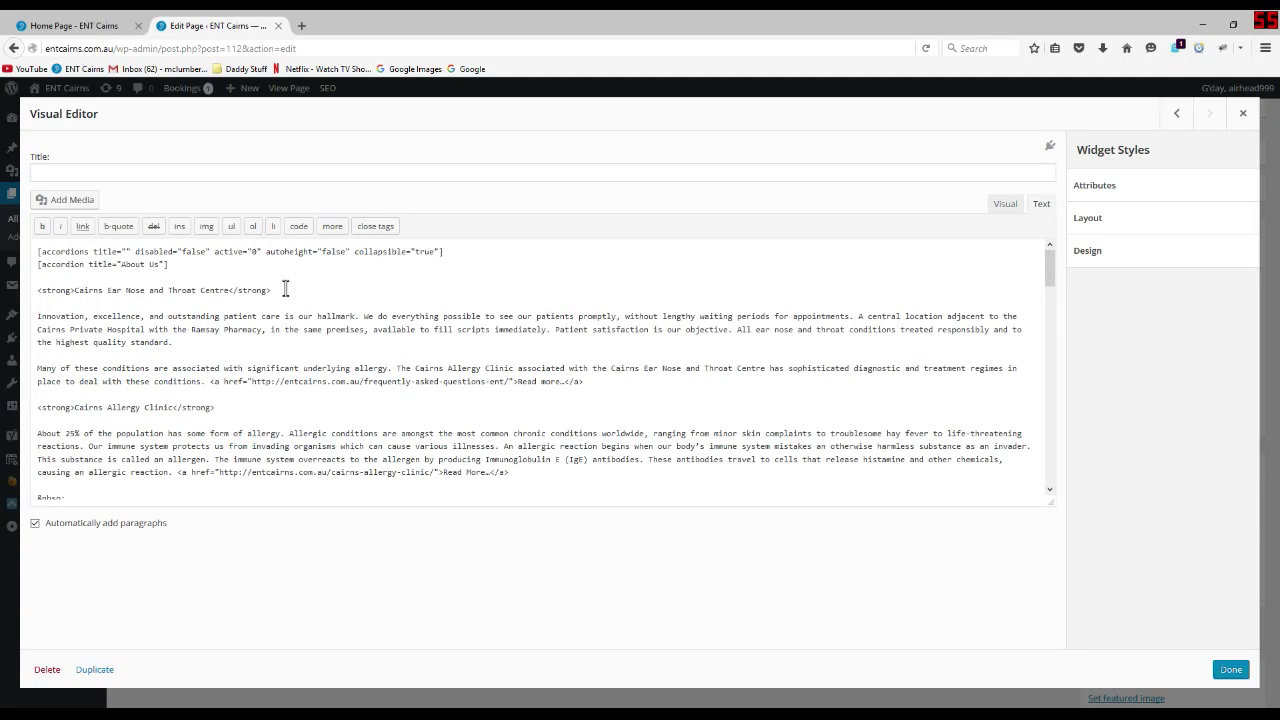
Close the accordion widget with Done and update the Home Page.
click(353, 291)
click(1229, 670)
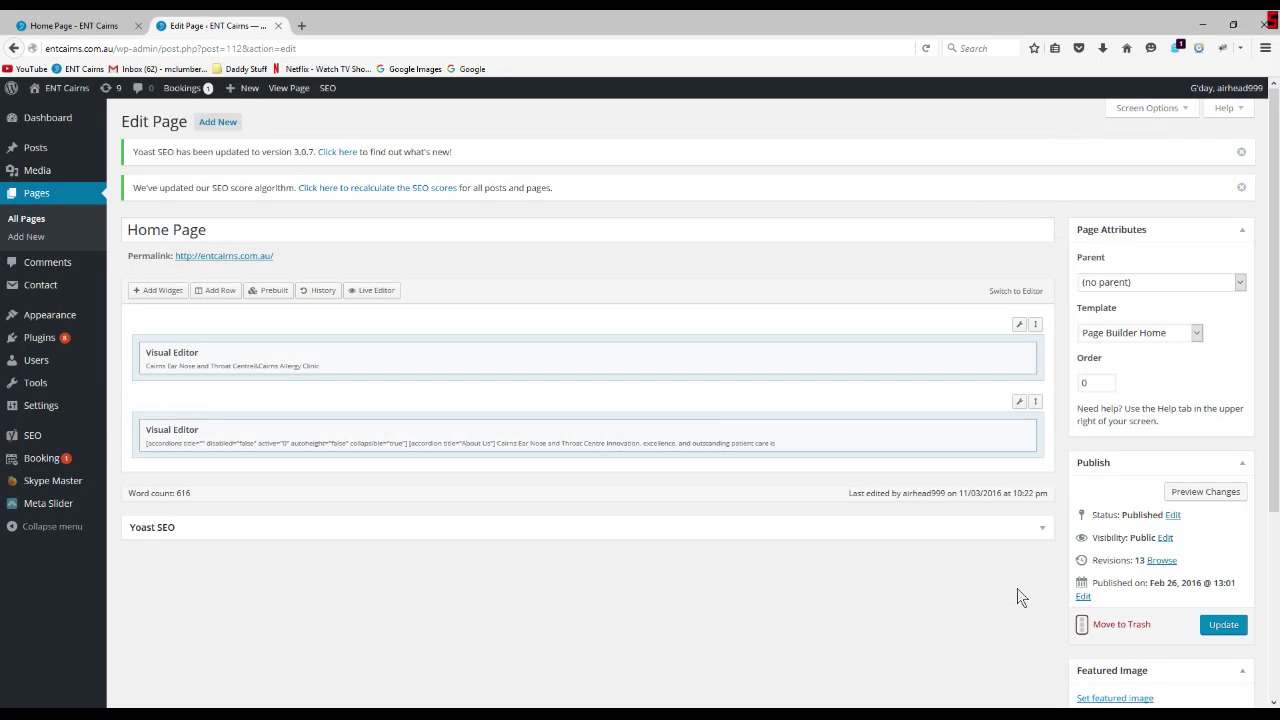
click(1224, 625)
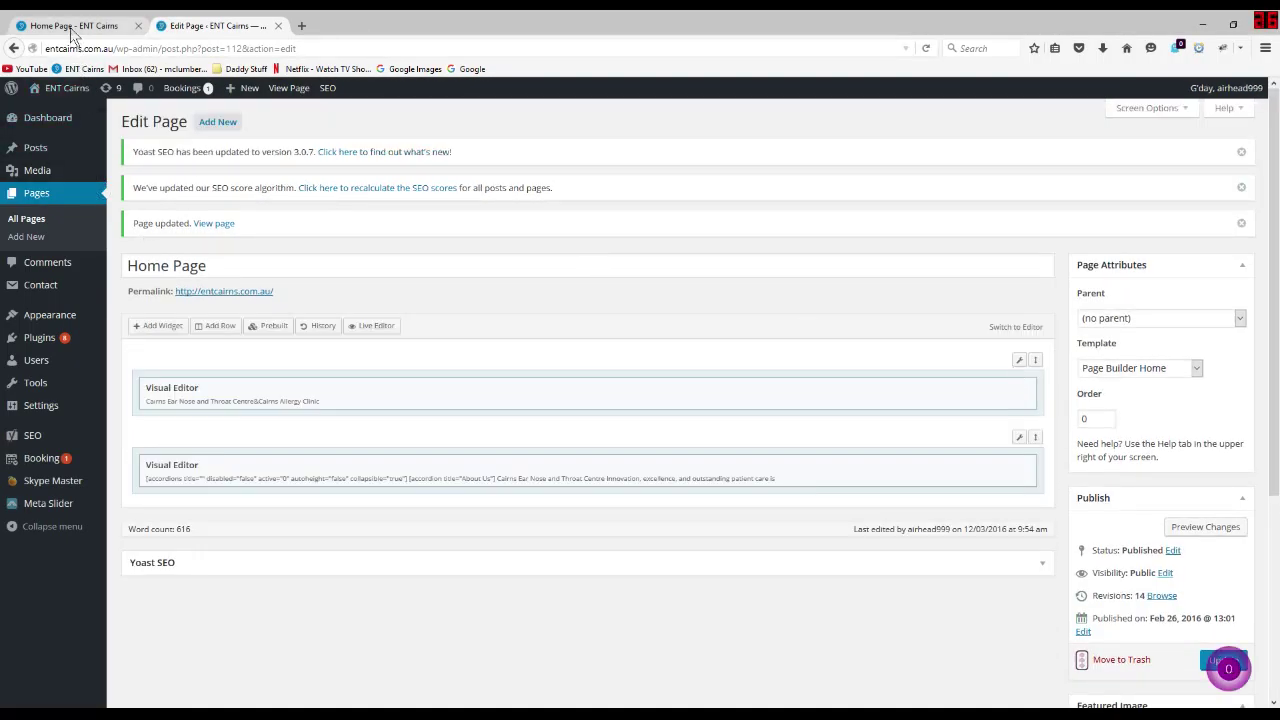
click(40, 27)
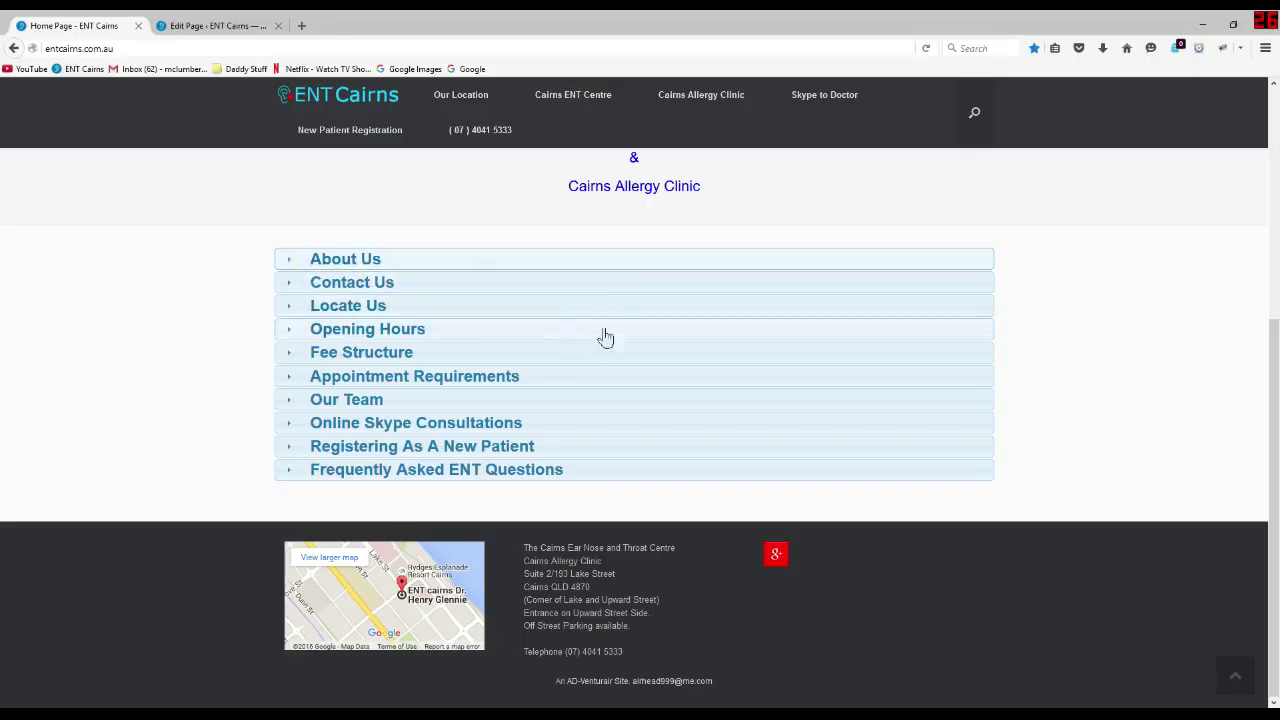
Expand the Our Team section on the live home page and follow its Read more link.
click(750, 100)
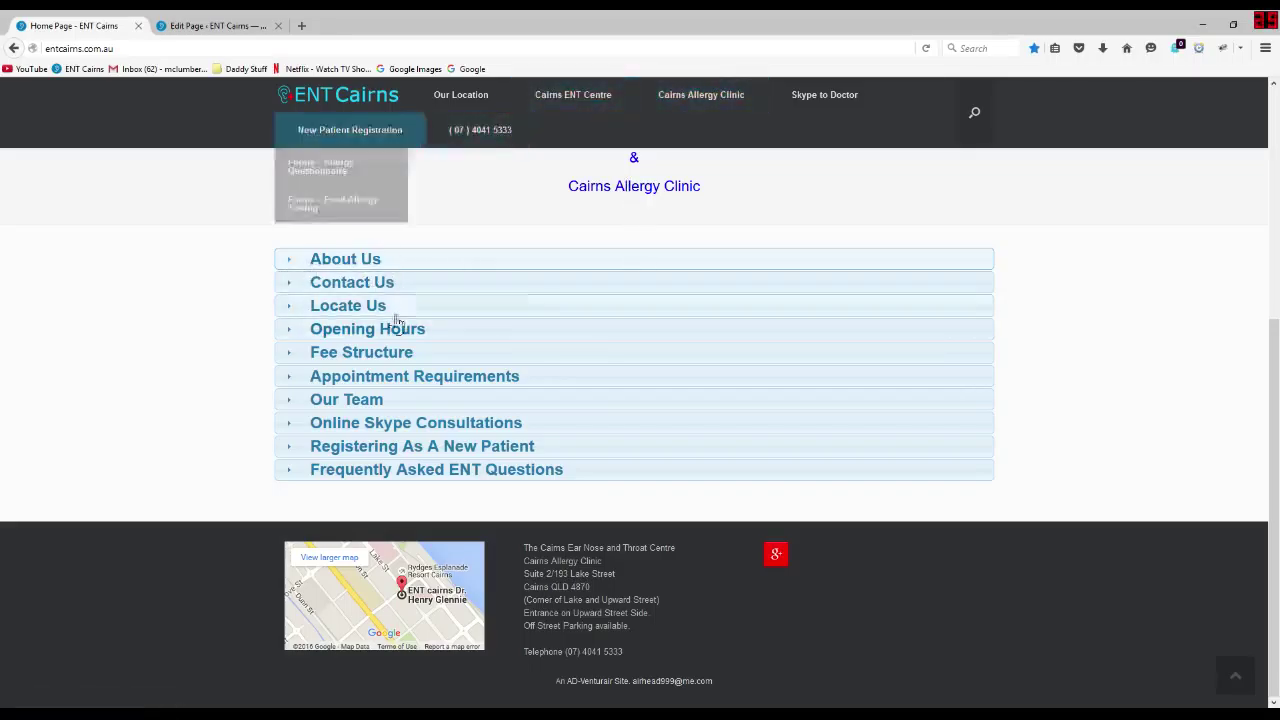
click(289, 405)
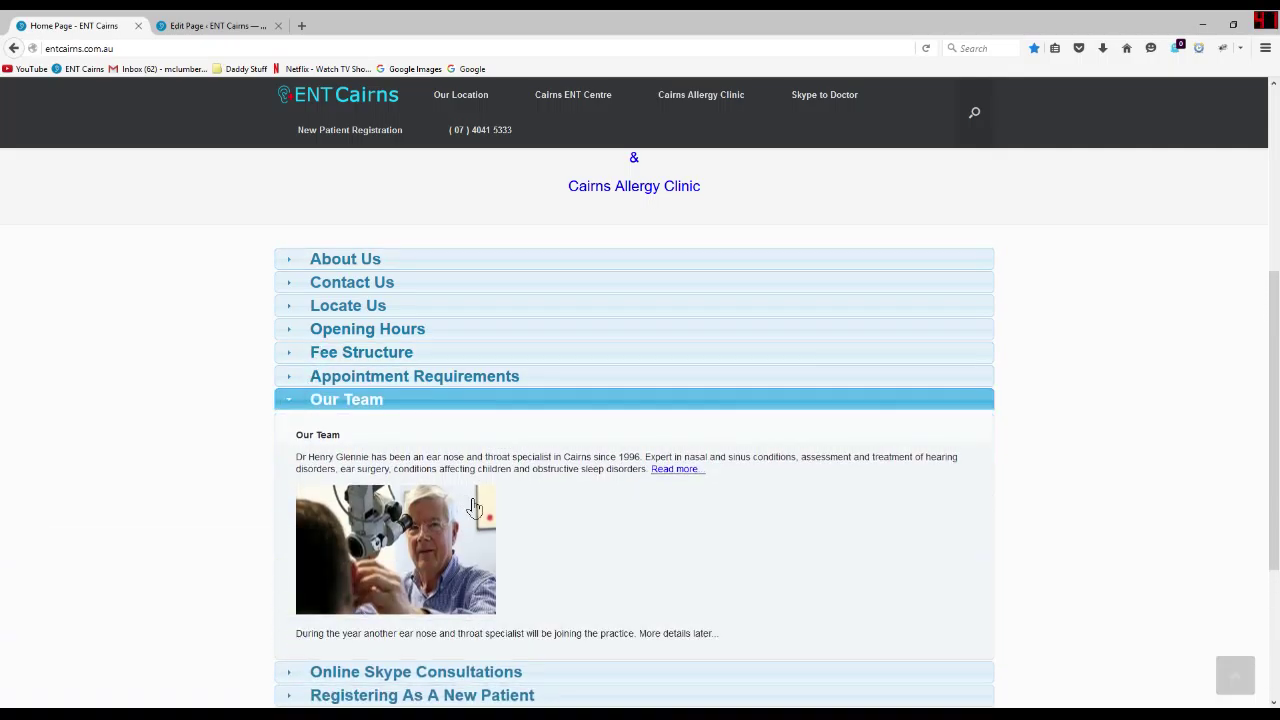
click(685, 471)
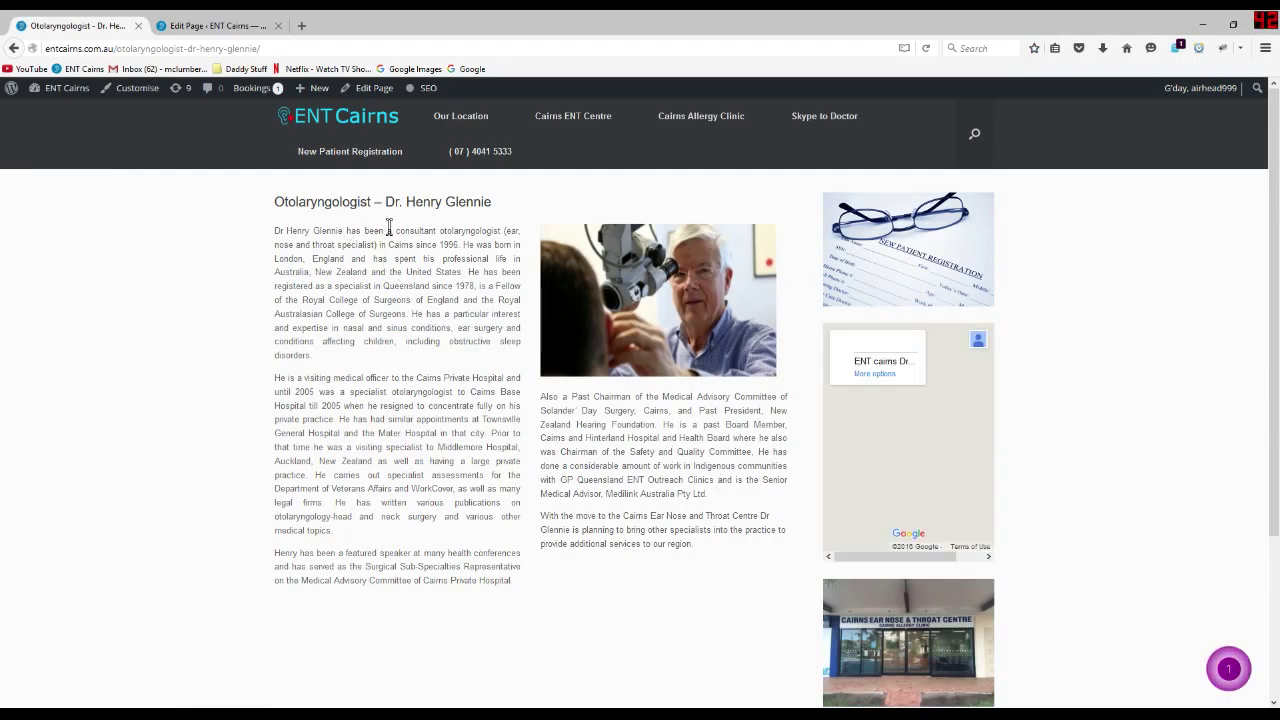
Select the profile biography text, then open the WordPress All Pages list.
drag(393, 231, 636, 383)
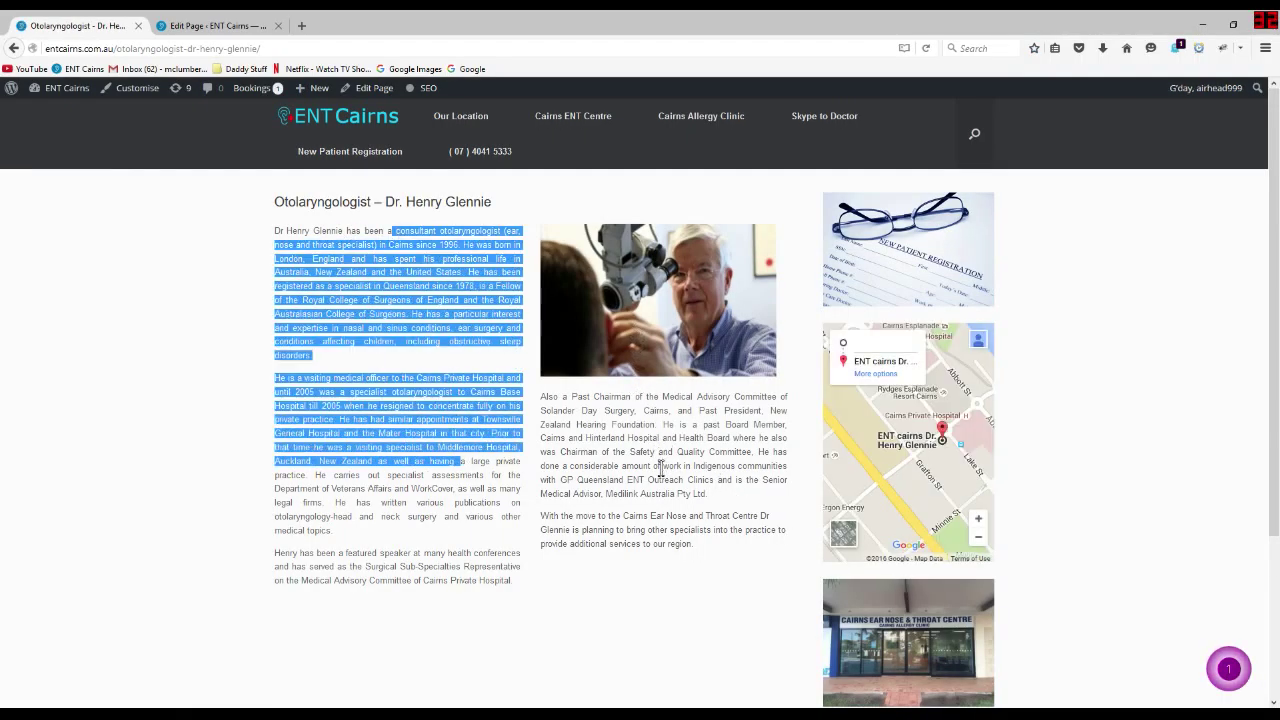
click(215, 27)
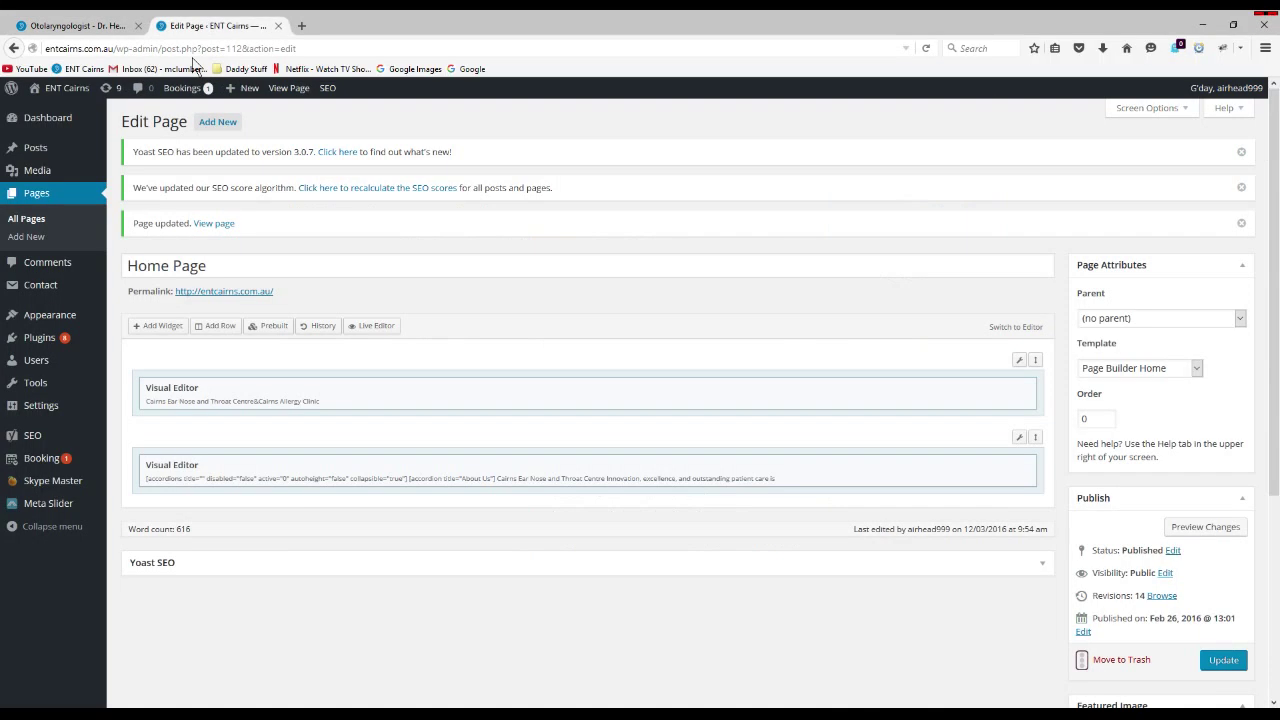
click(34, 196)
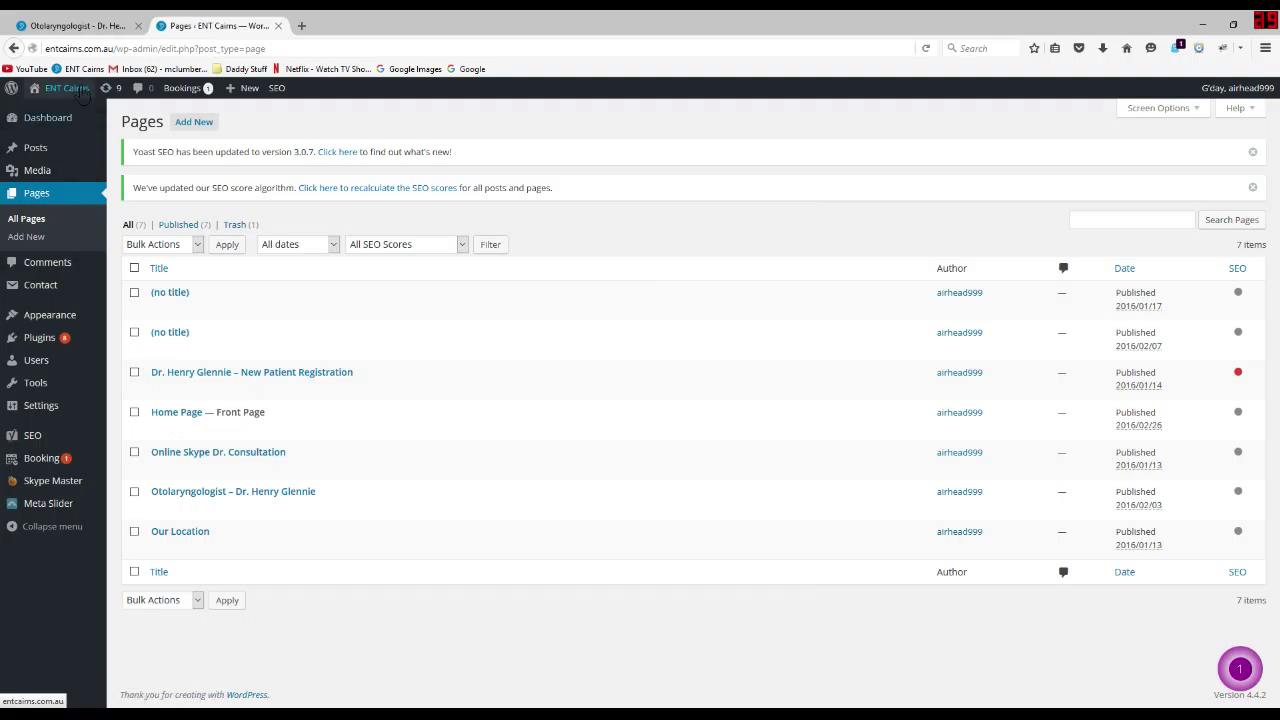
Check the Otolaryngologist profile page's URL path before returning to the Pages list.
click(82, 27)
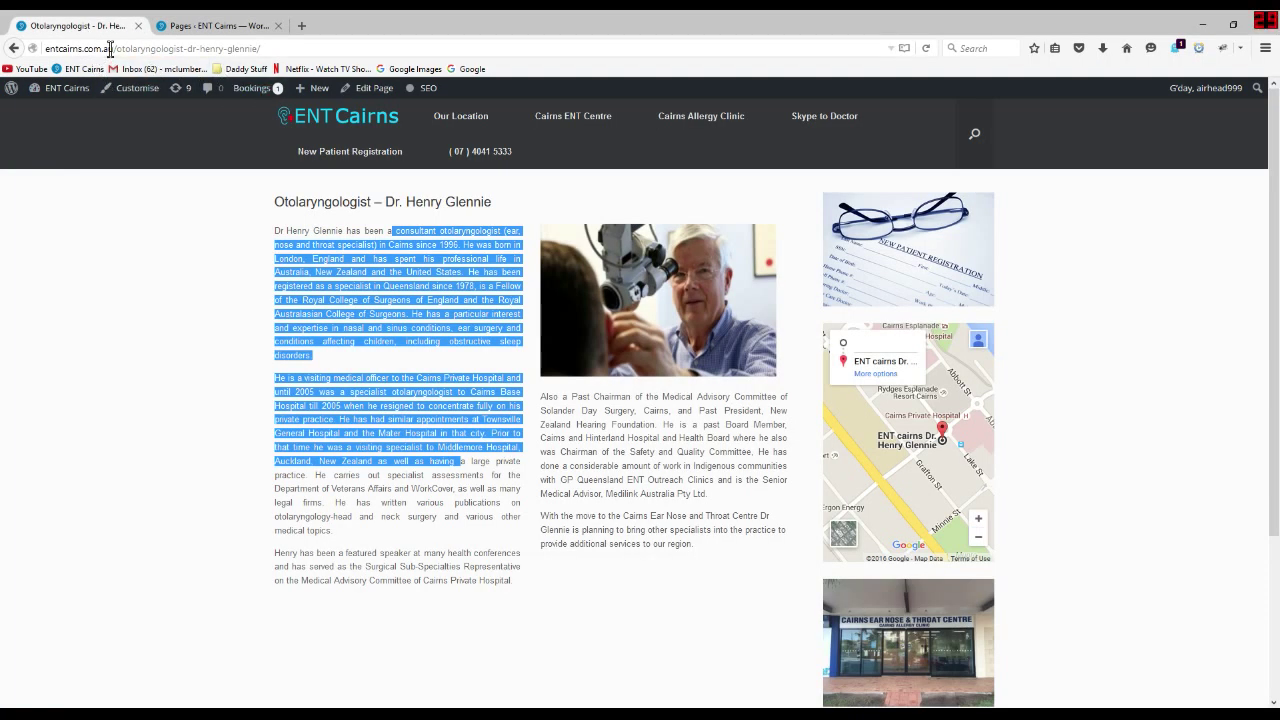
click(117, 48)
key(shift+Right)
key(shift+Right)
key(shift+Right)
key(shift+Right)
key(shift+Right)
key(shift+Right)
key(shift+Right)
key(shift+Right)
key(shift+Right)
key(shift+Right)
key(shift+Right)
key(shift+Right)
key(shift+Right)
key(shift+Right)
key(shift+Right)
key(shift+Right)
key(shift+Right)
key(shift+Right)
key(shift+Right)
key(shift+Right)
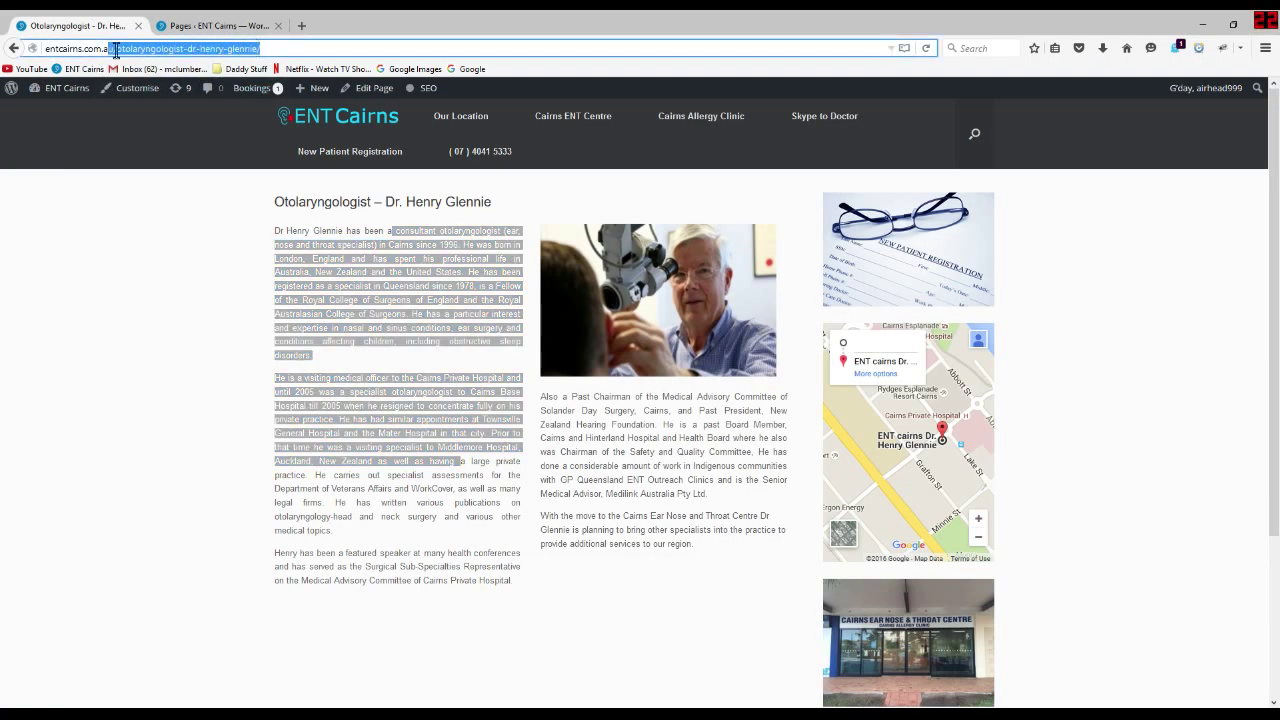
drag(116, 48, 207, 62)
click(228, 27)
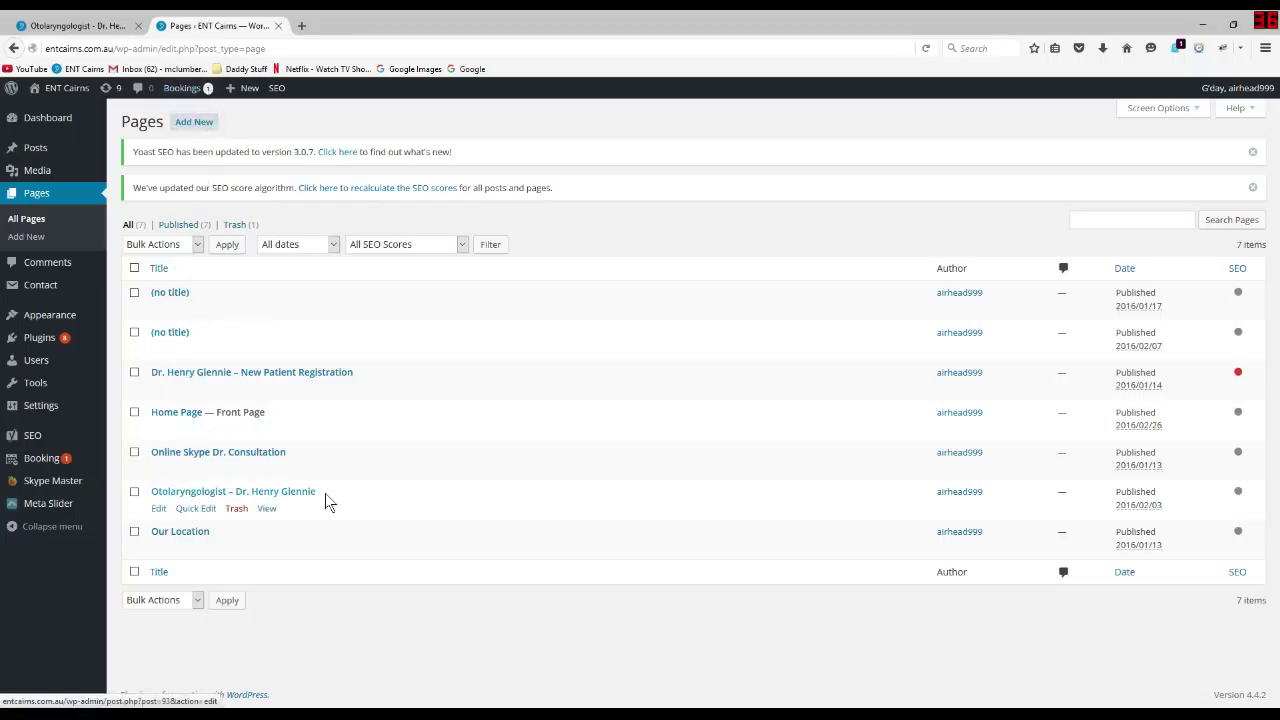
Open the Otolaryngologist profile page in the editor and edit its left text widget.
click(158, 510)
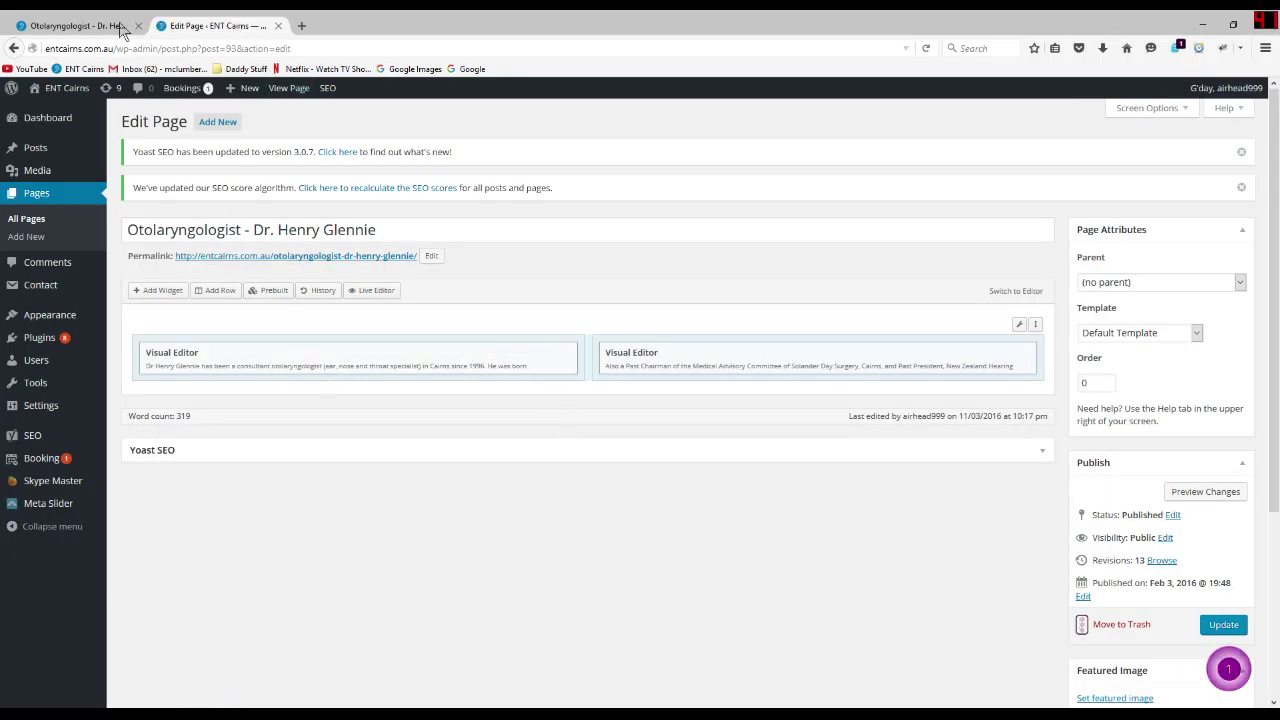
click(86, 25)
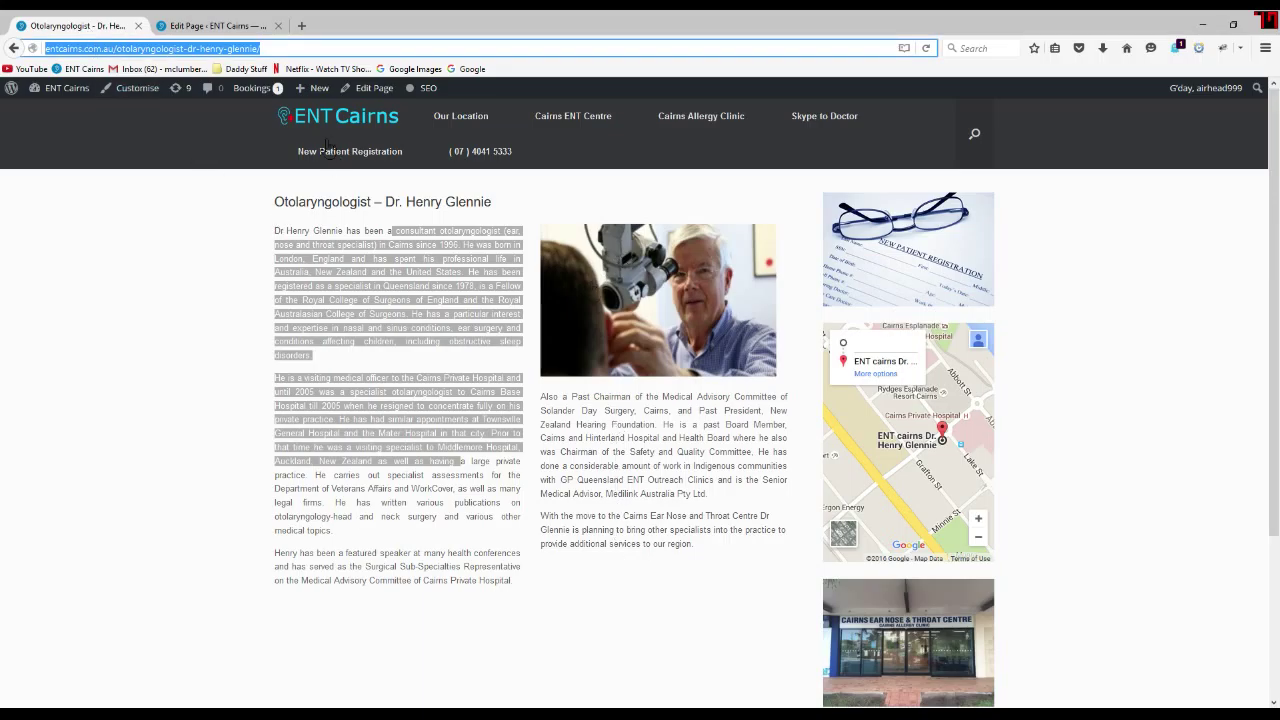
click(216, 27)
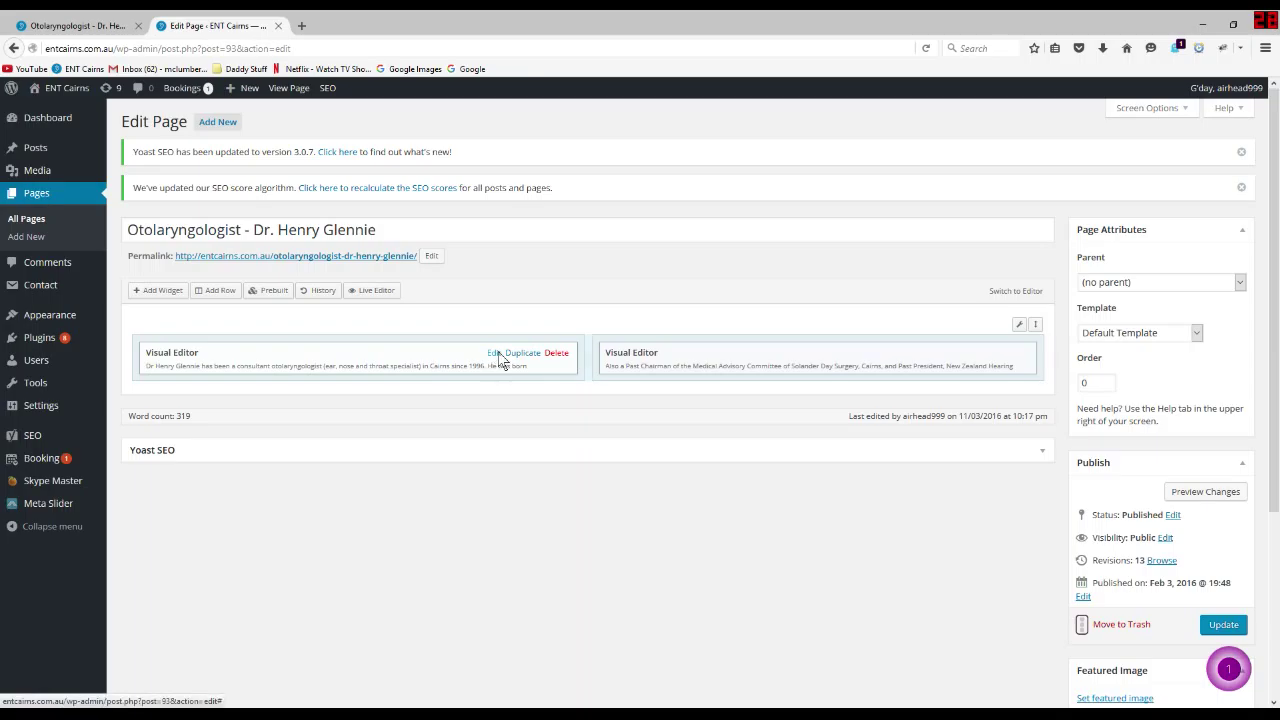
click(496, 355)
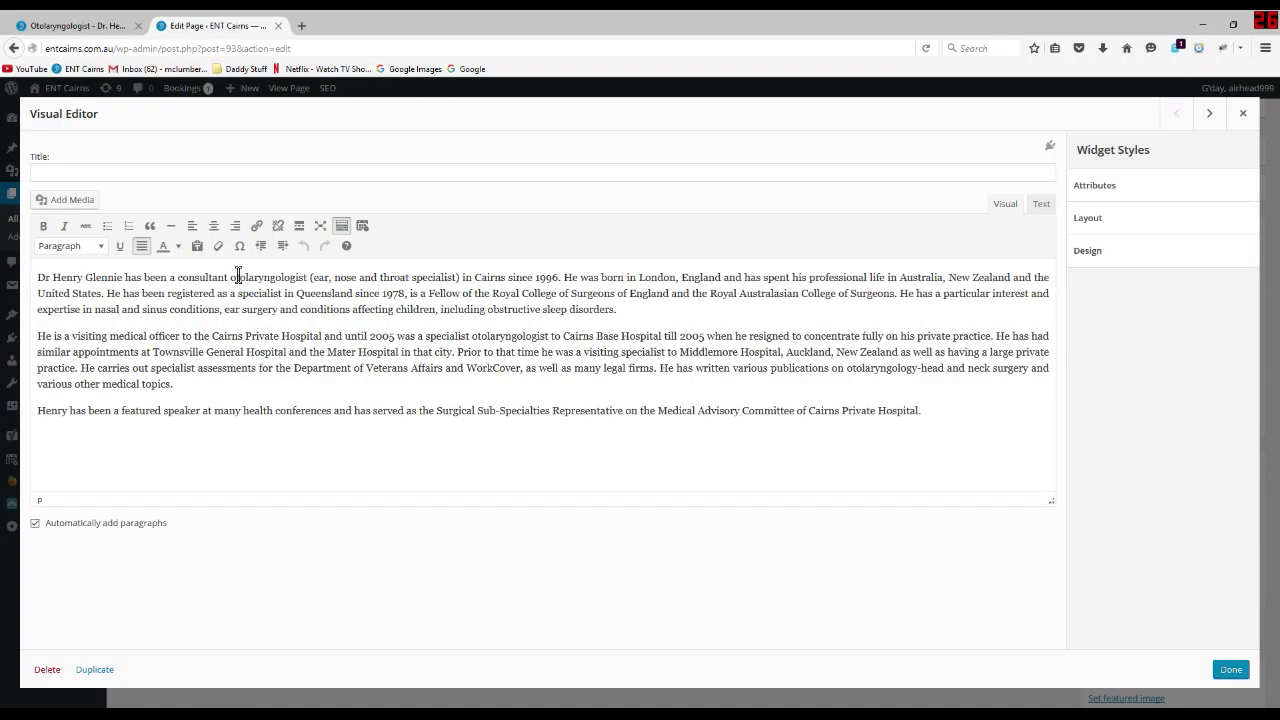
Colour the biography from 'otolaryngologist' through the second paragraph red and update the page.
drag(238, 276, 173, 385)
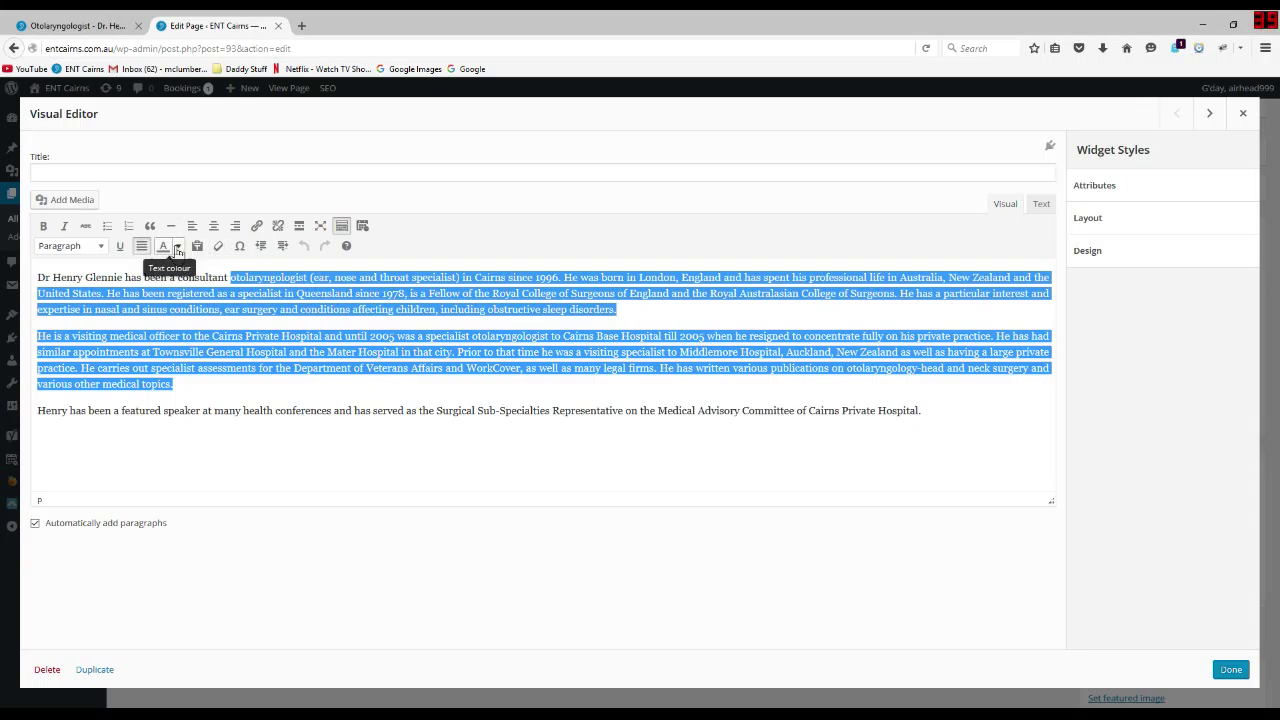
click(177, 247)
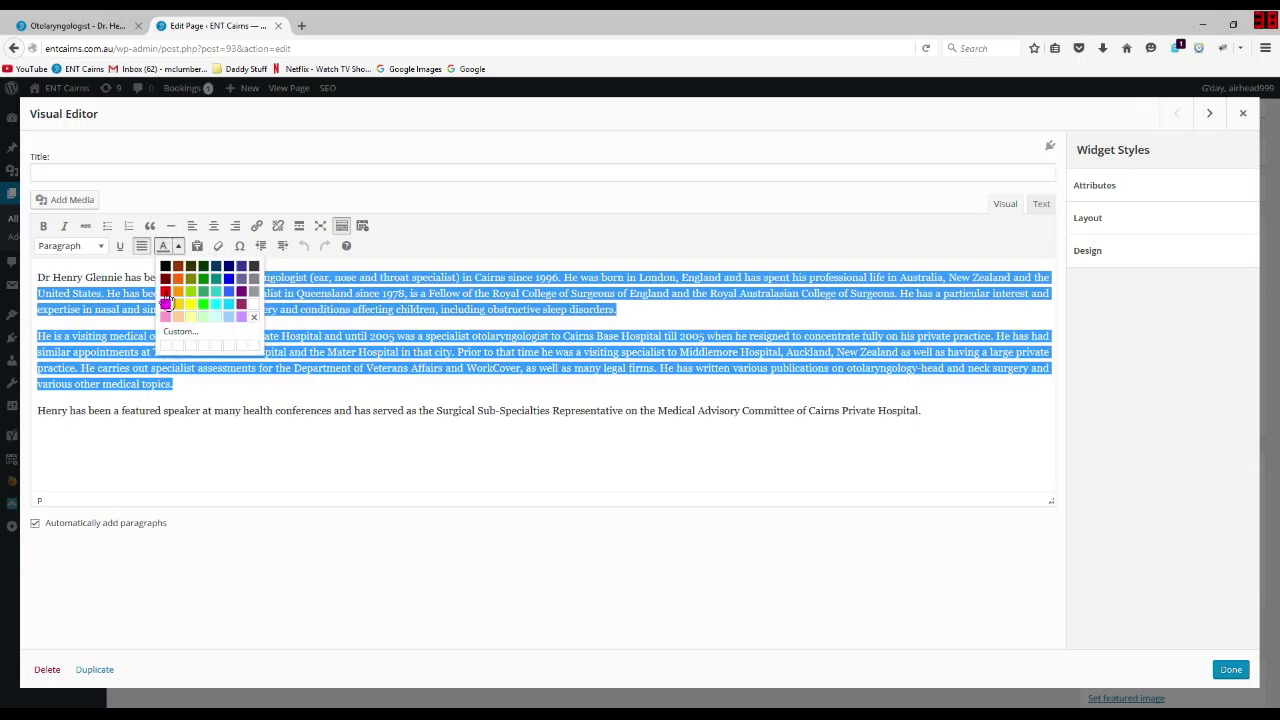
click(165, 291)
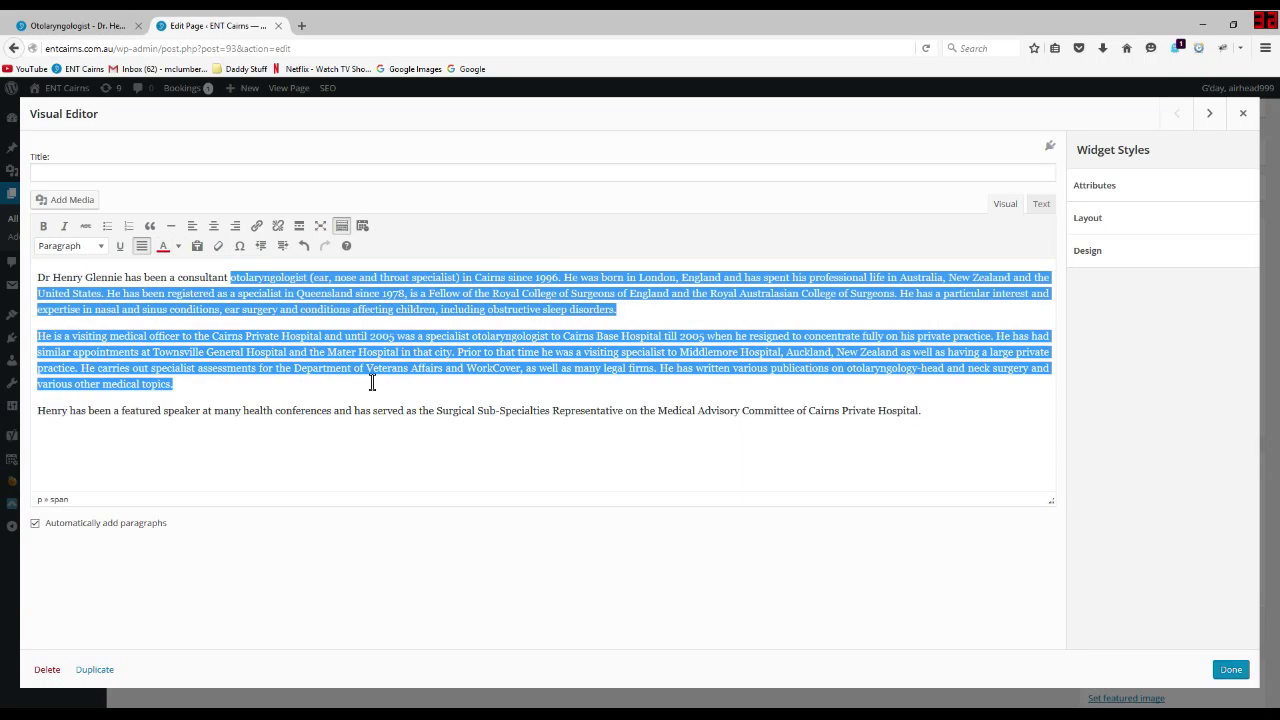
click(410, 368)
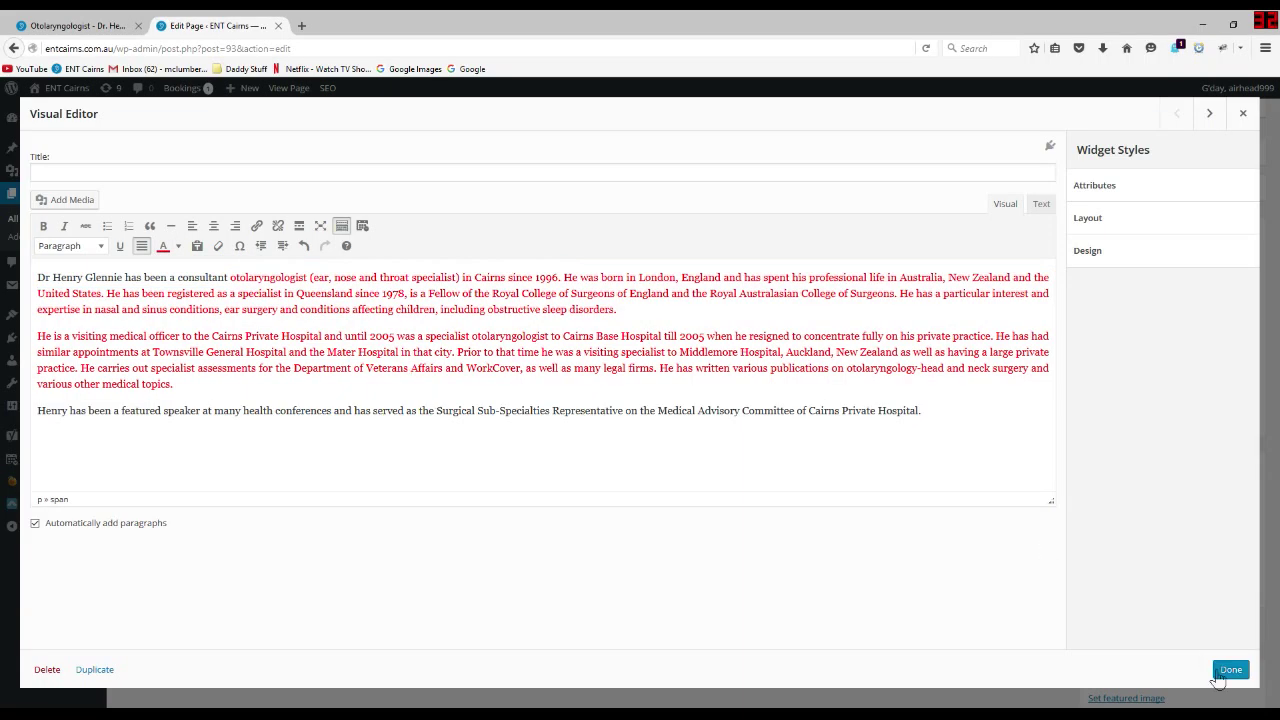
click(1229, 670)
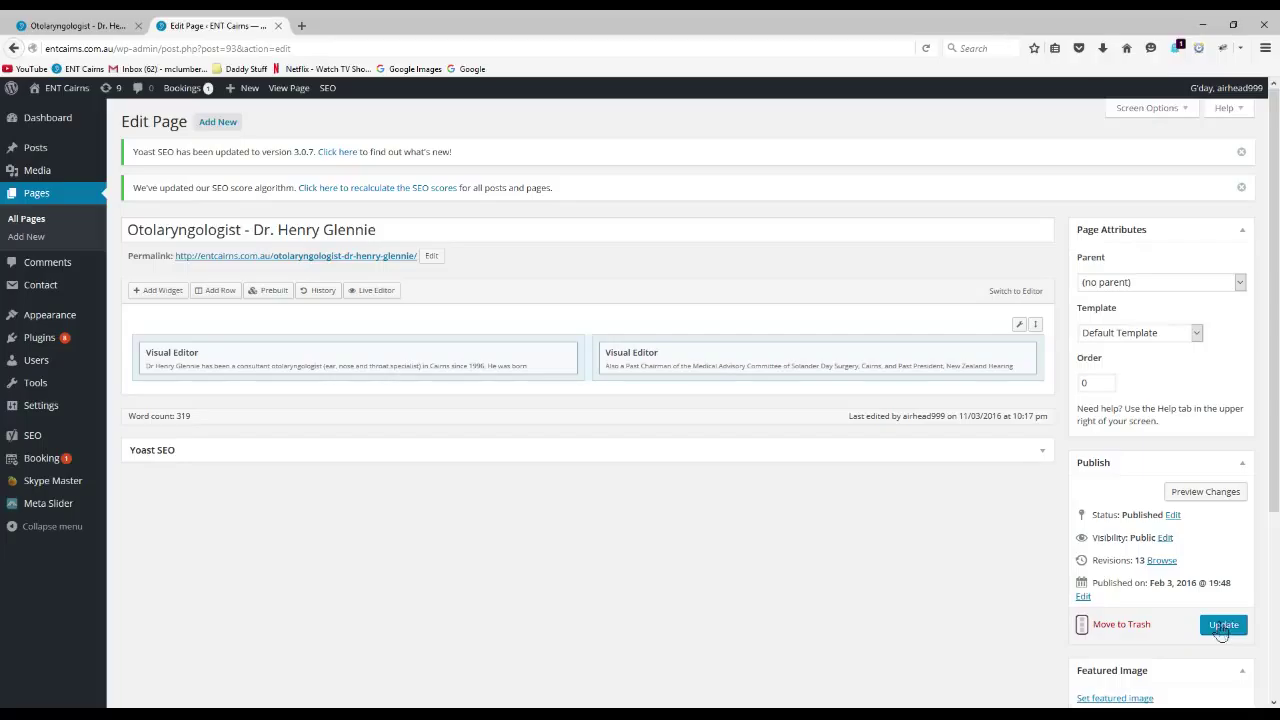
click(1222, 628)
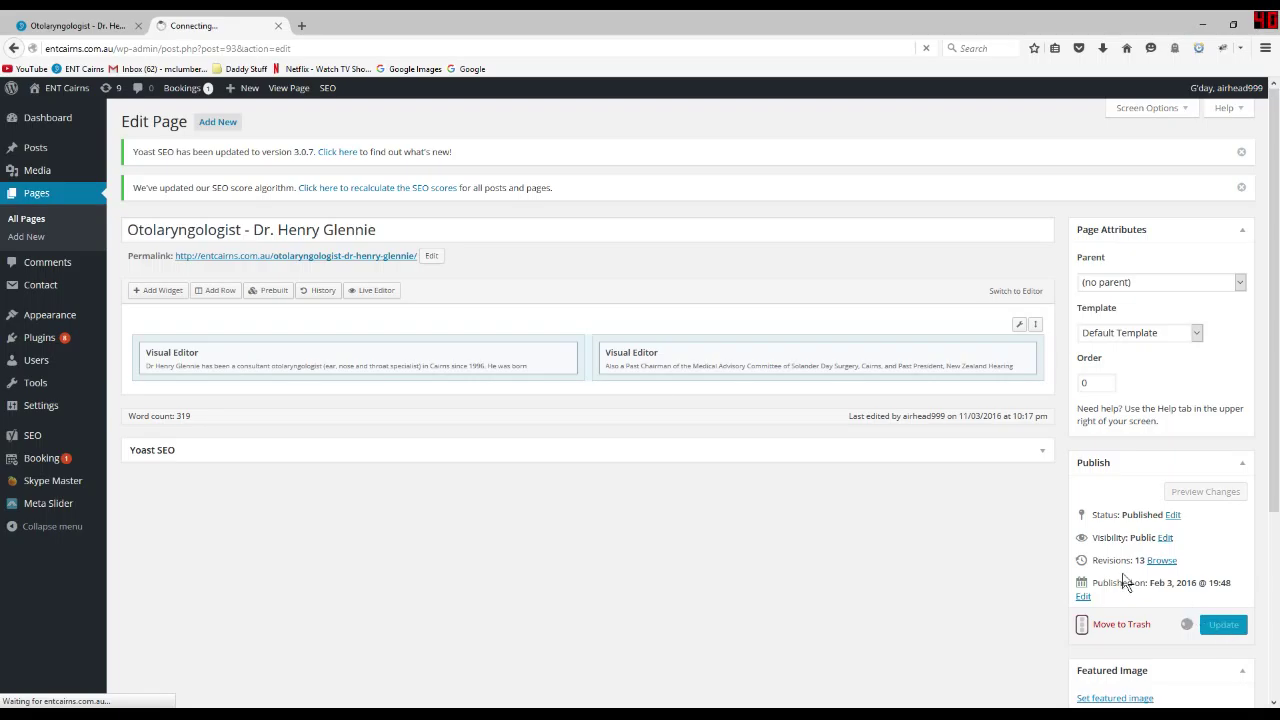
Reload the live Dr. Henry Glennie page to confirm the red biography paragraphs, then reopen the left column's text.
click(68, 28)
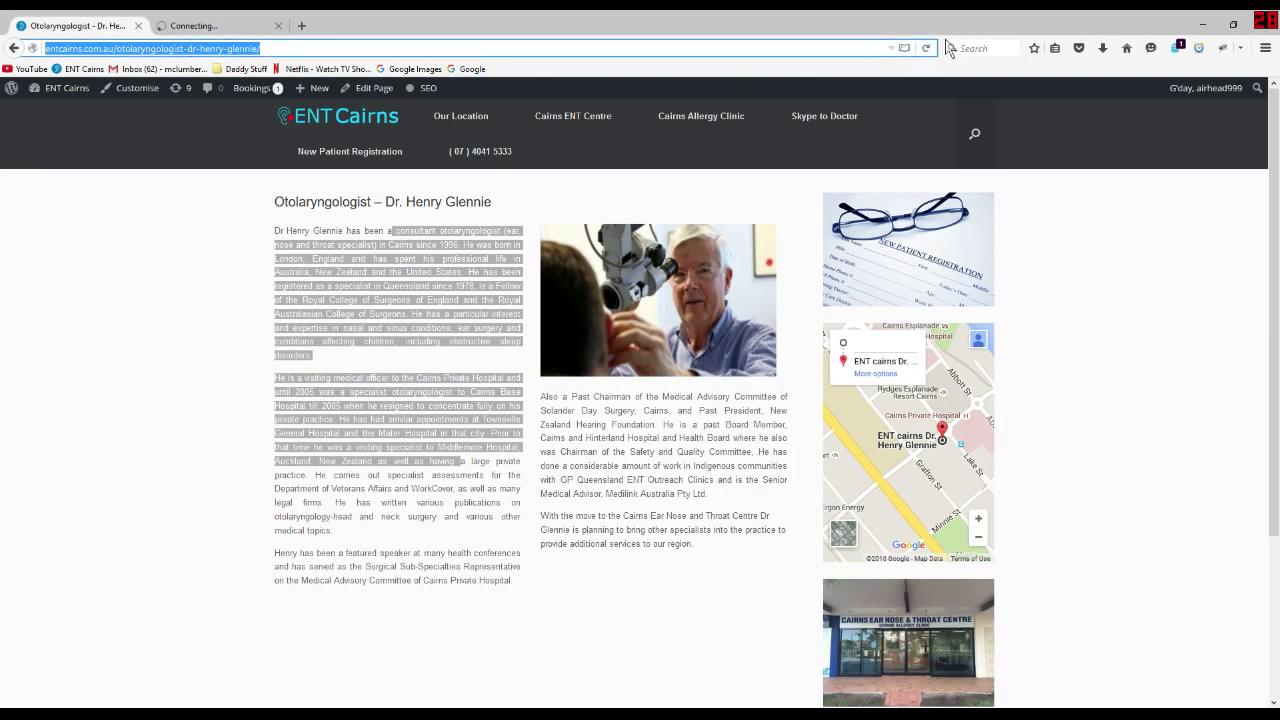
click(925, 49)
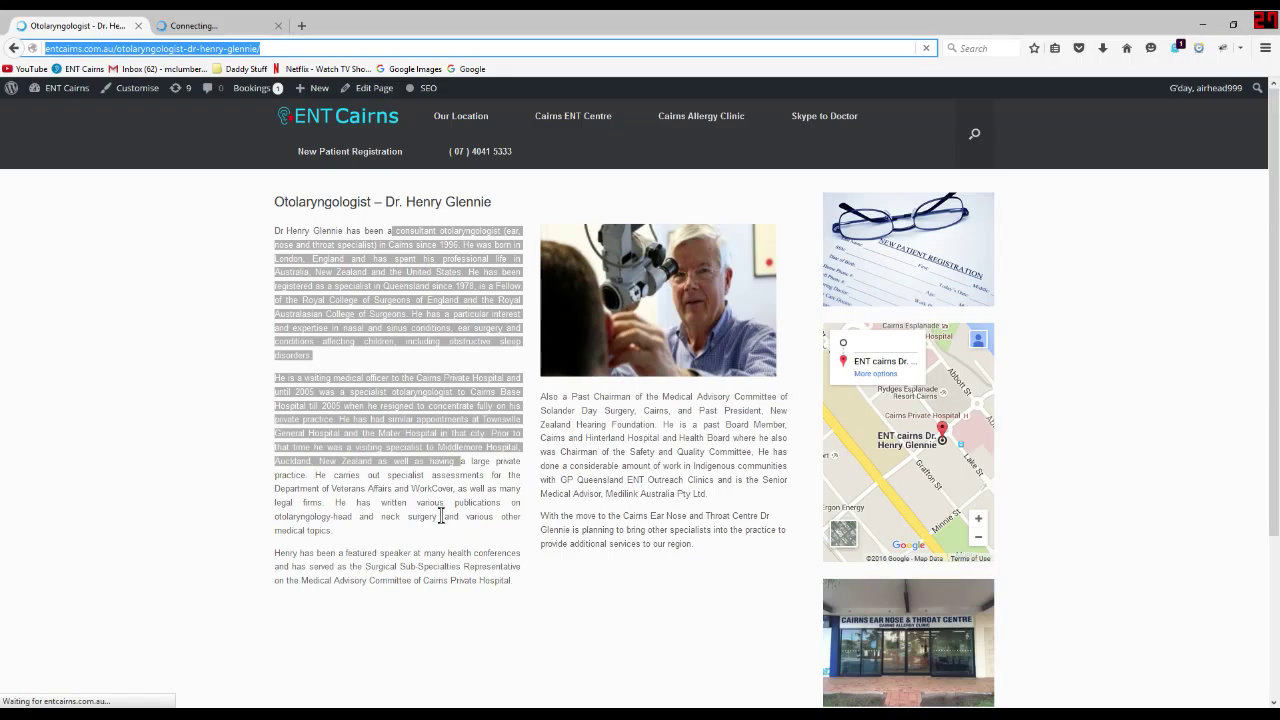
click(470, 500)
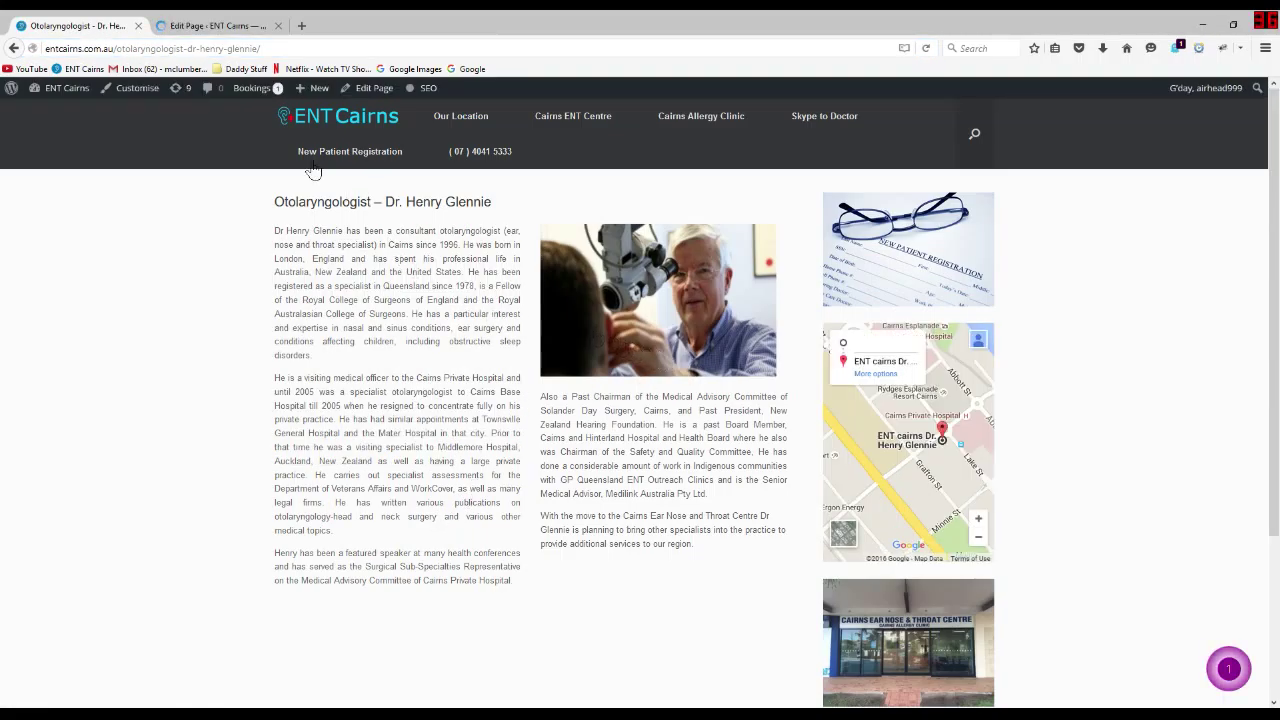
click(213, 31)
click(127, 31)
click(927, 49)
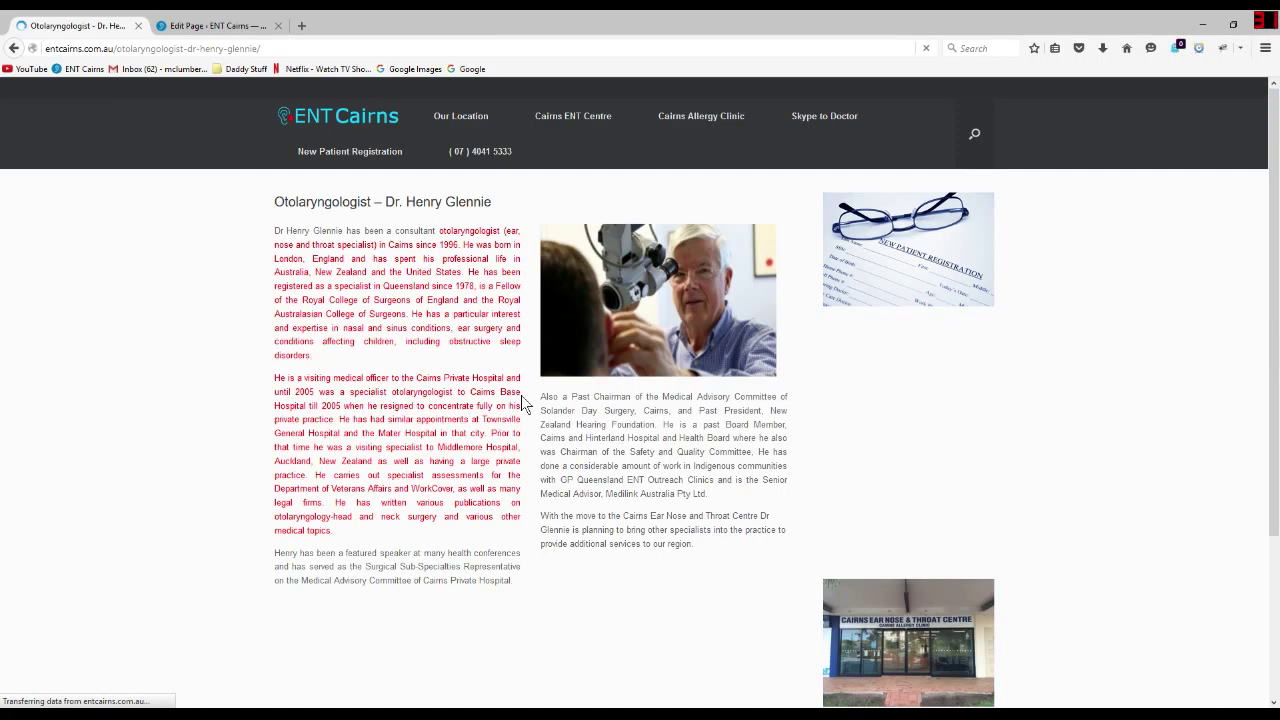
key(ctrl+a)
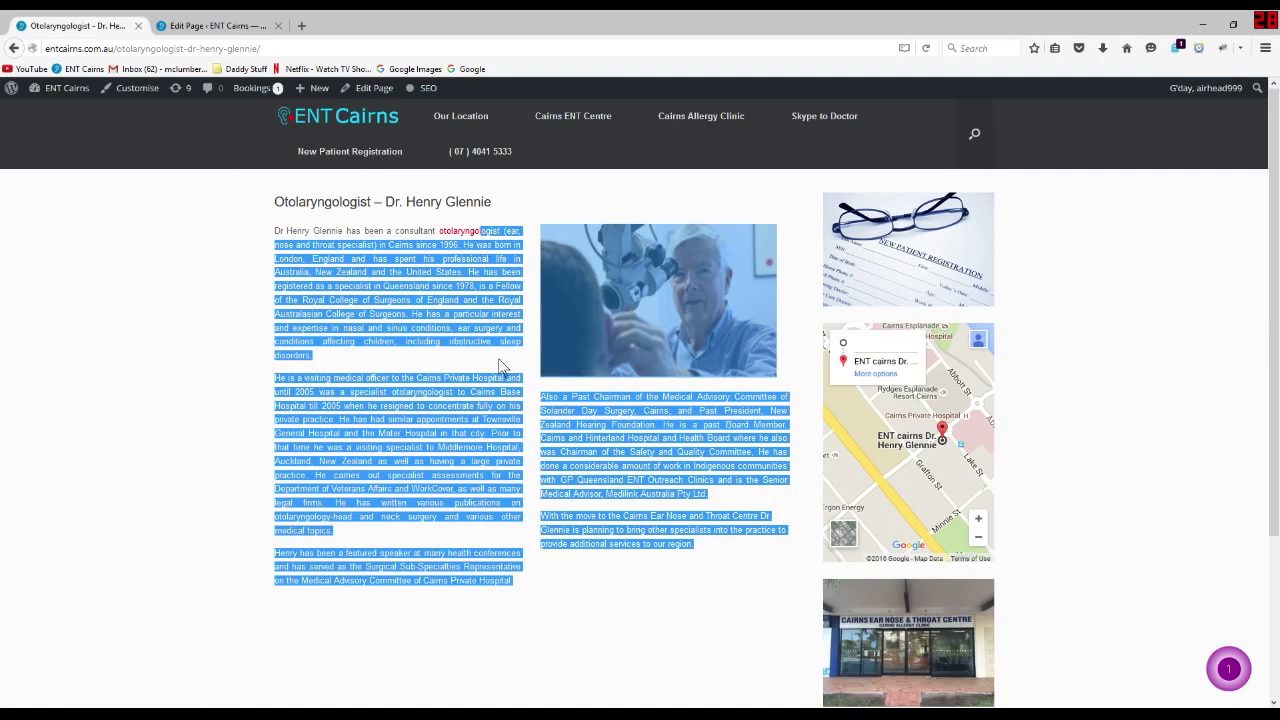
click(503, 366)
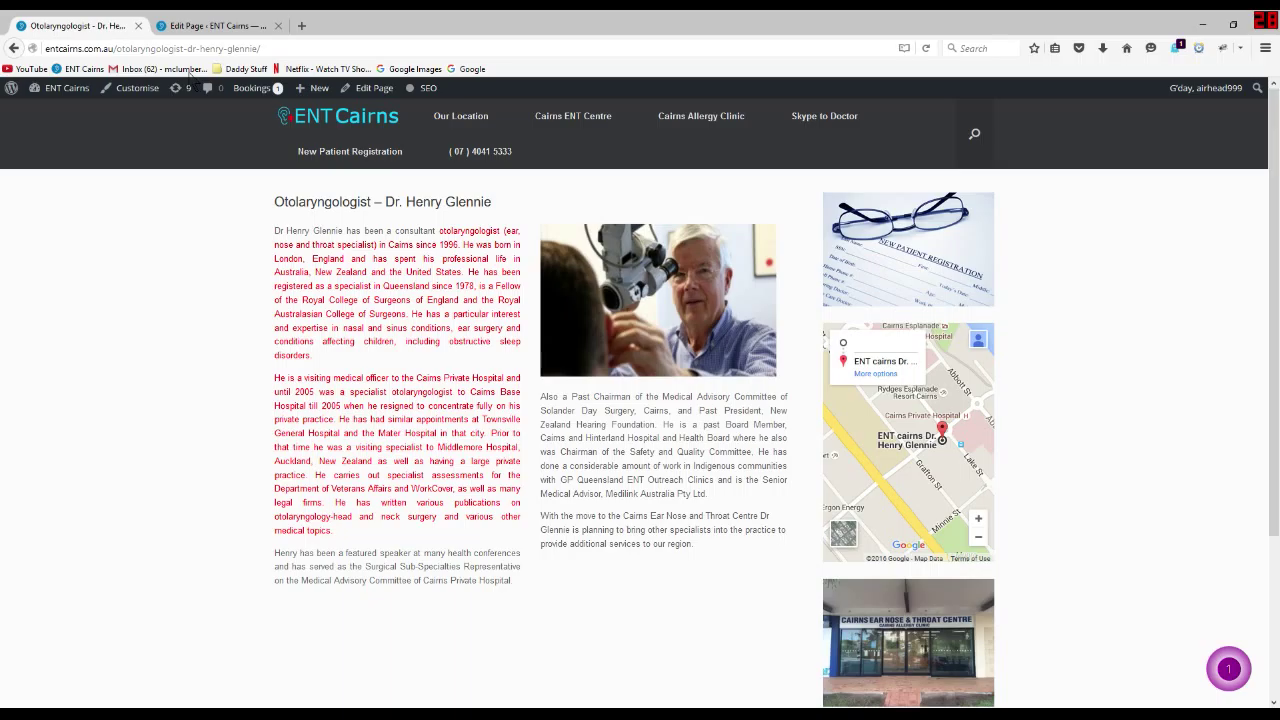
click(220, 26)
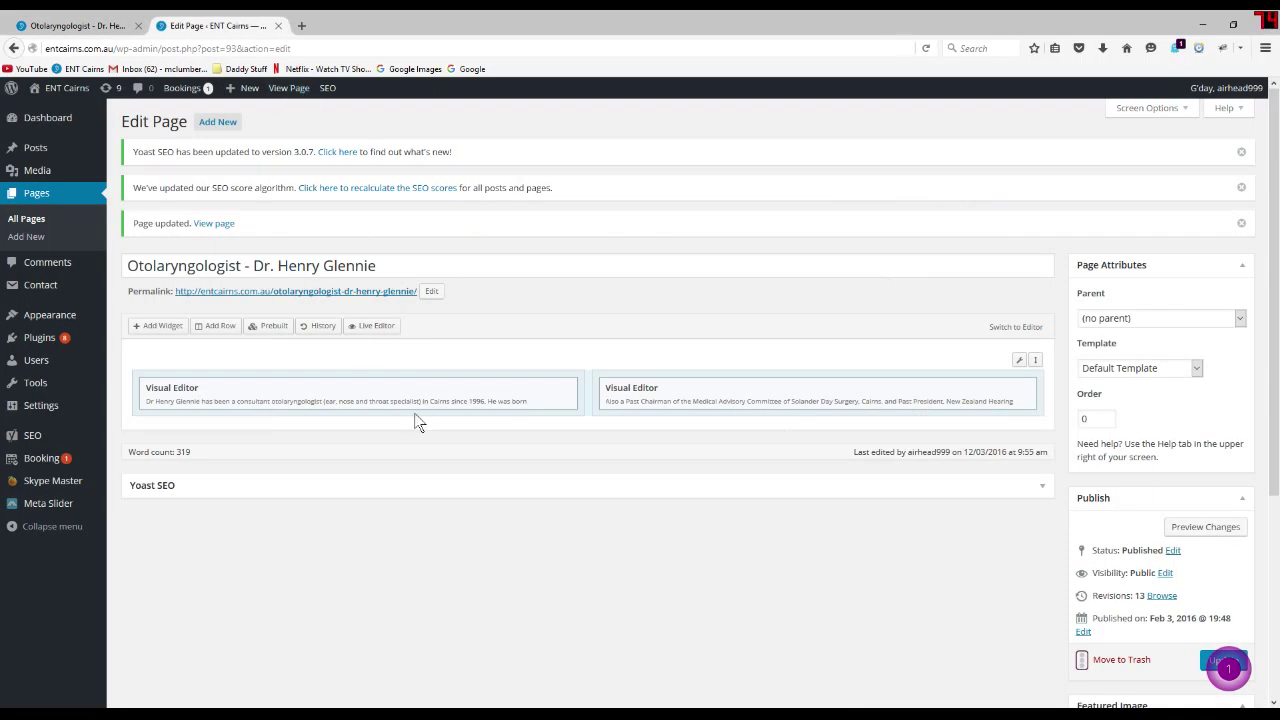
click(493, 390)
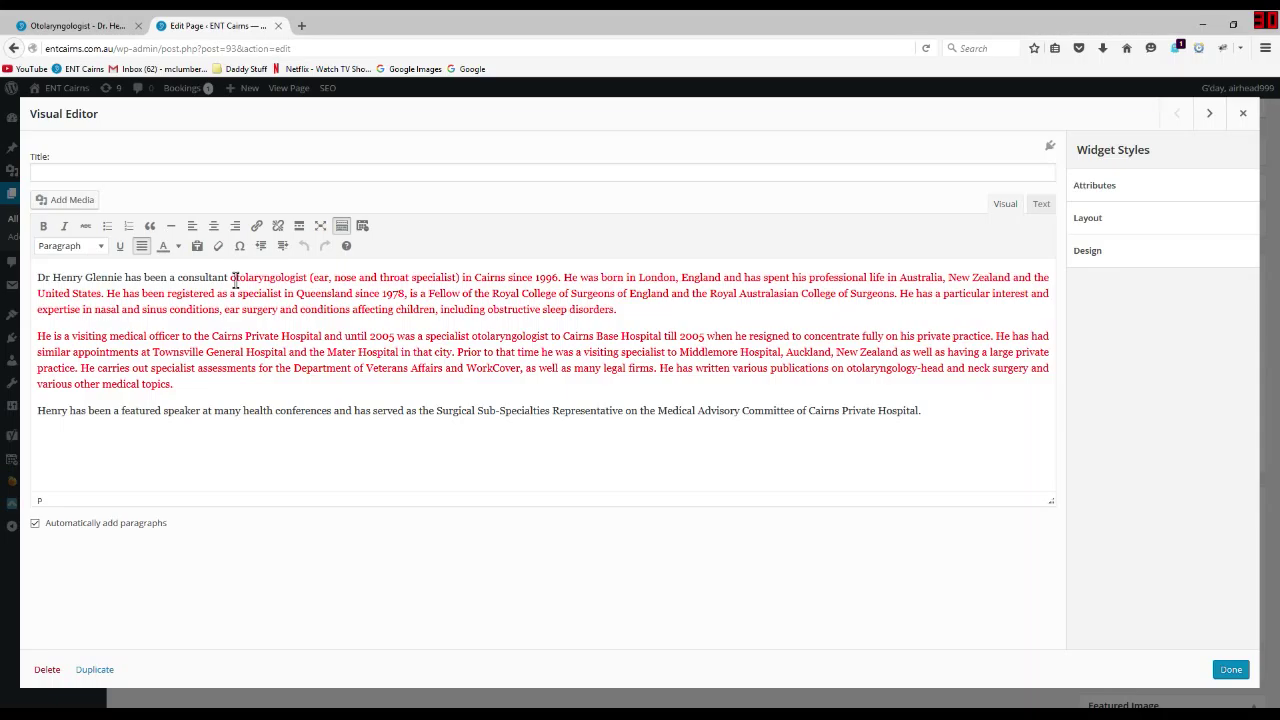
Remove the red colour from the two biography paragraphs and update the page.
drag(235, 283, 174, 386)
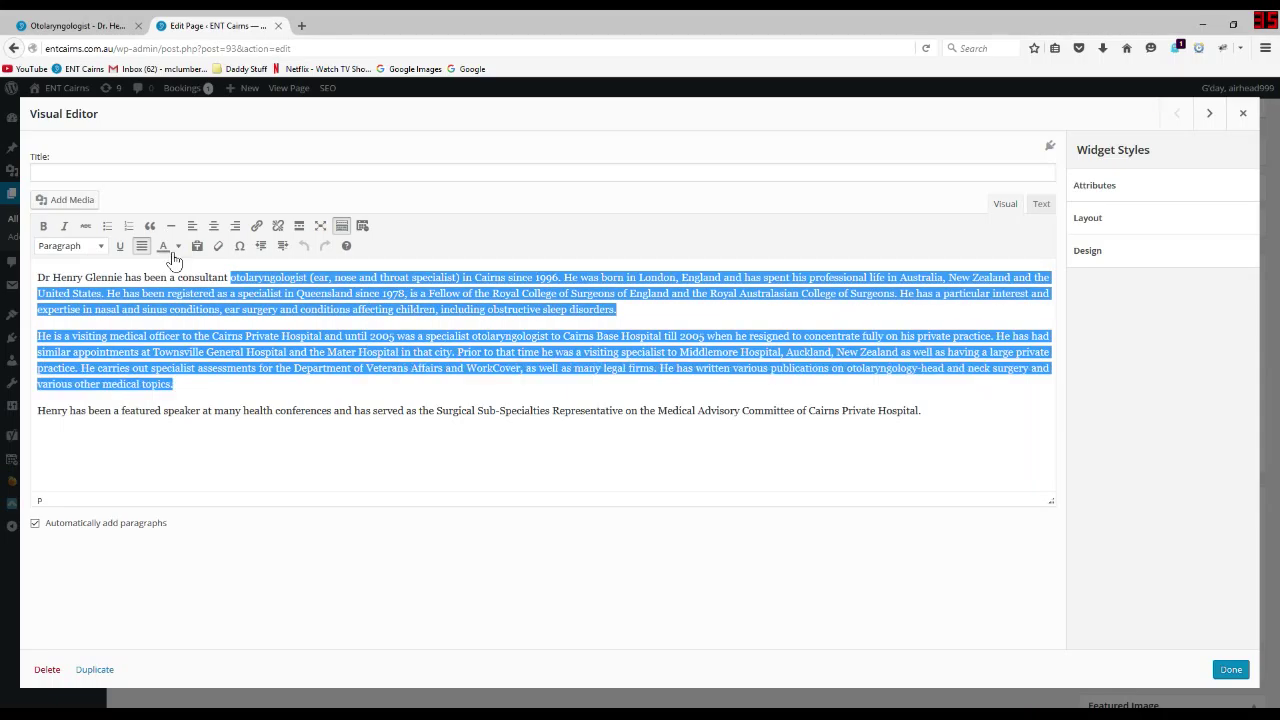
click(318, 309)
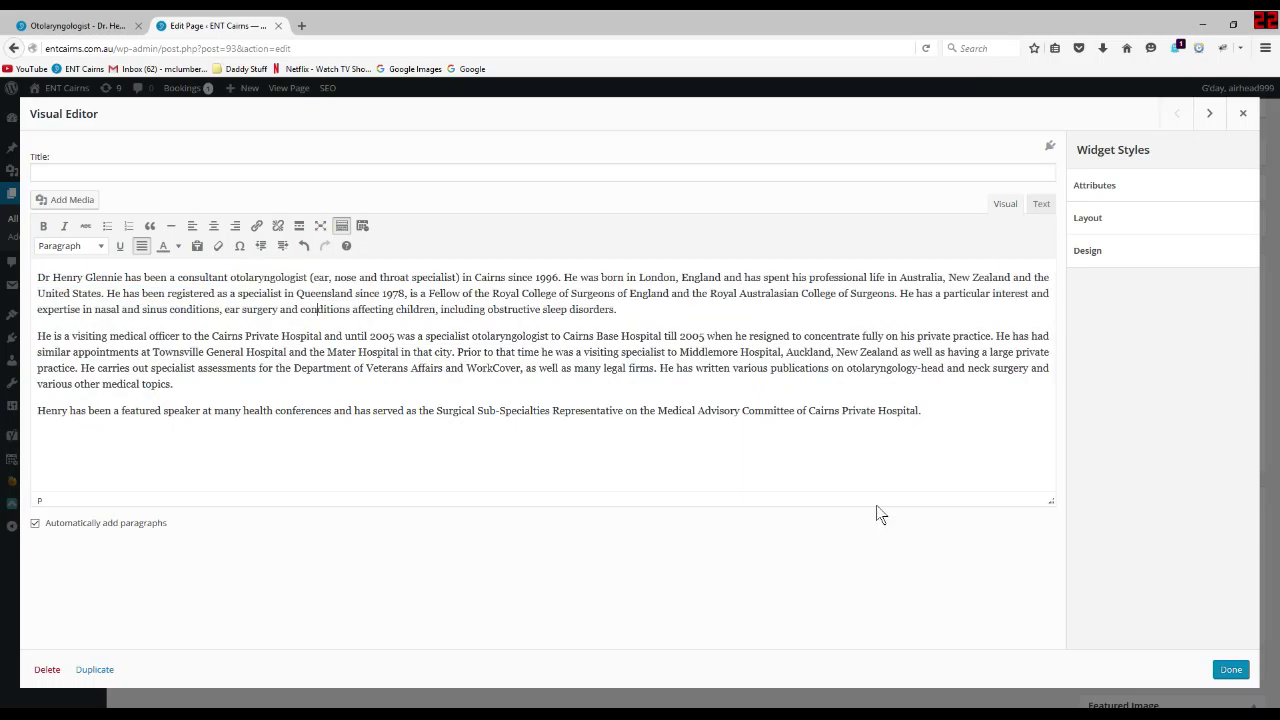
click(1229, 671)
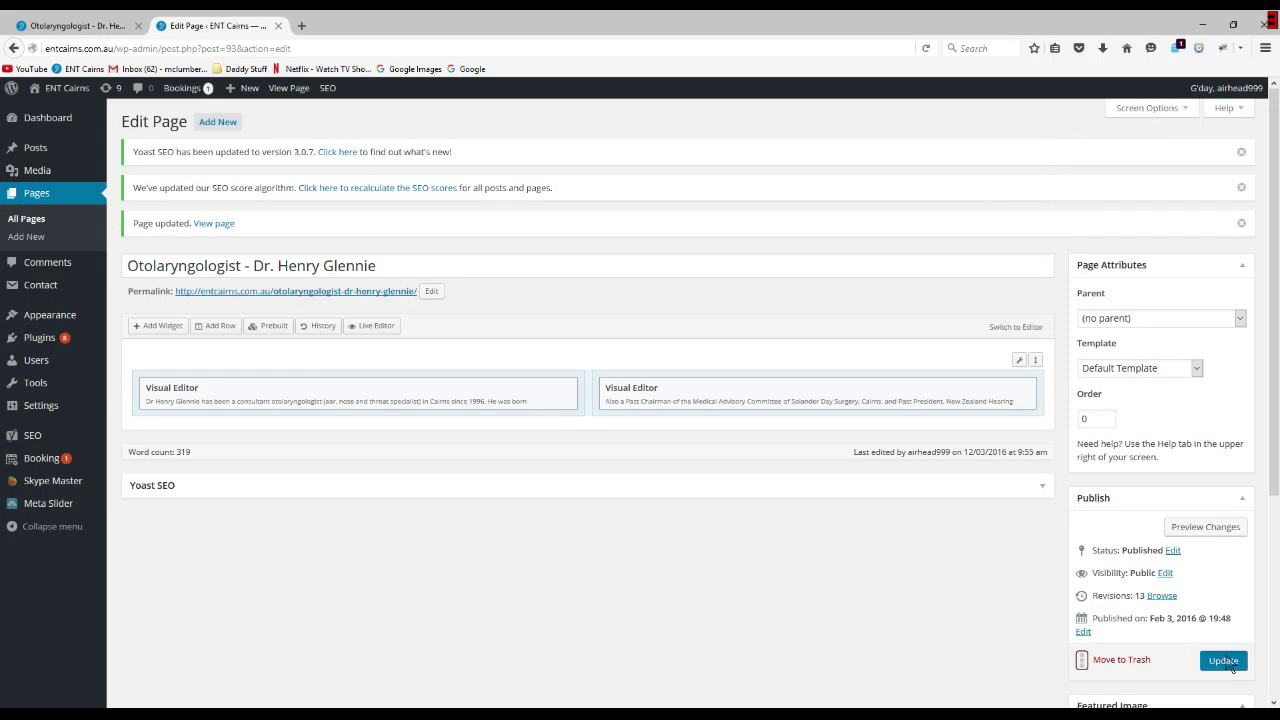
click(1226, 662)
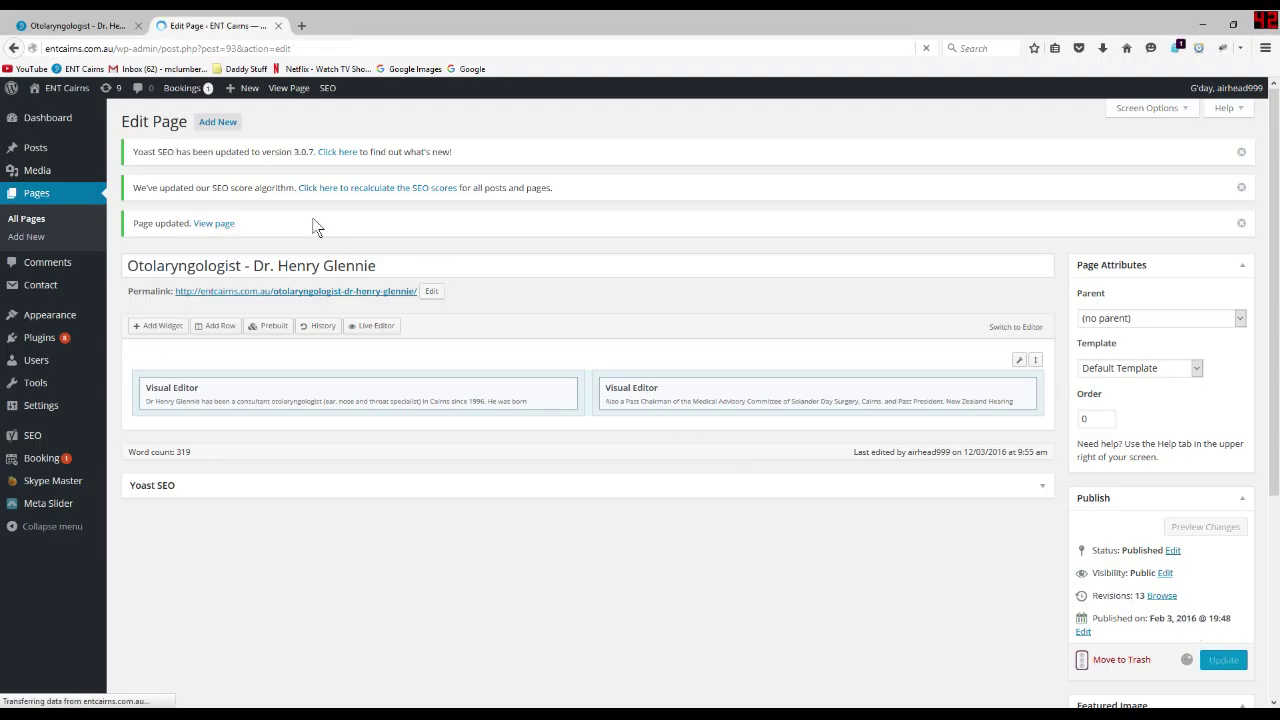
Reload the live Otolaryngologist page to confirm the biography text is black again.
click(70, 26)
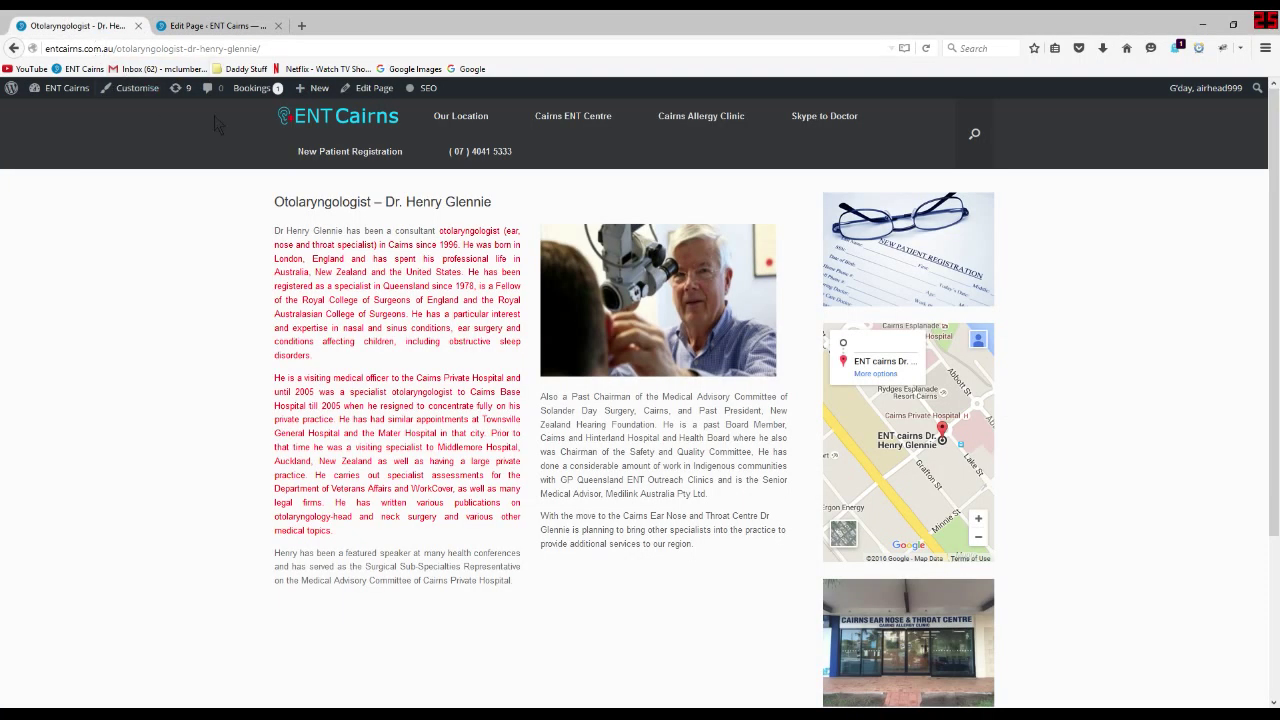
click(927, 48)
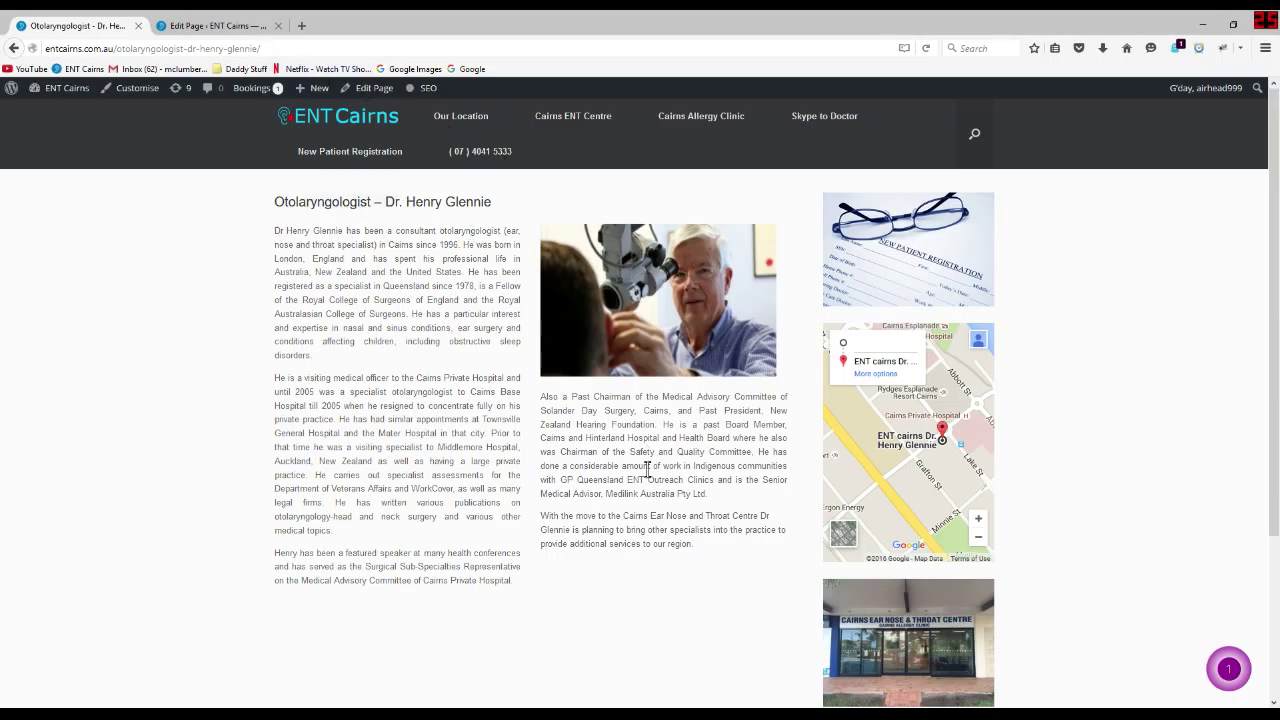
click(212, 25)
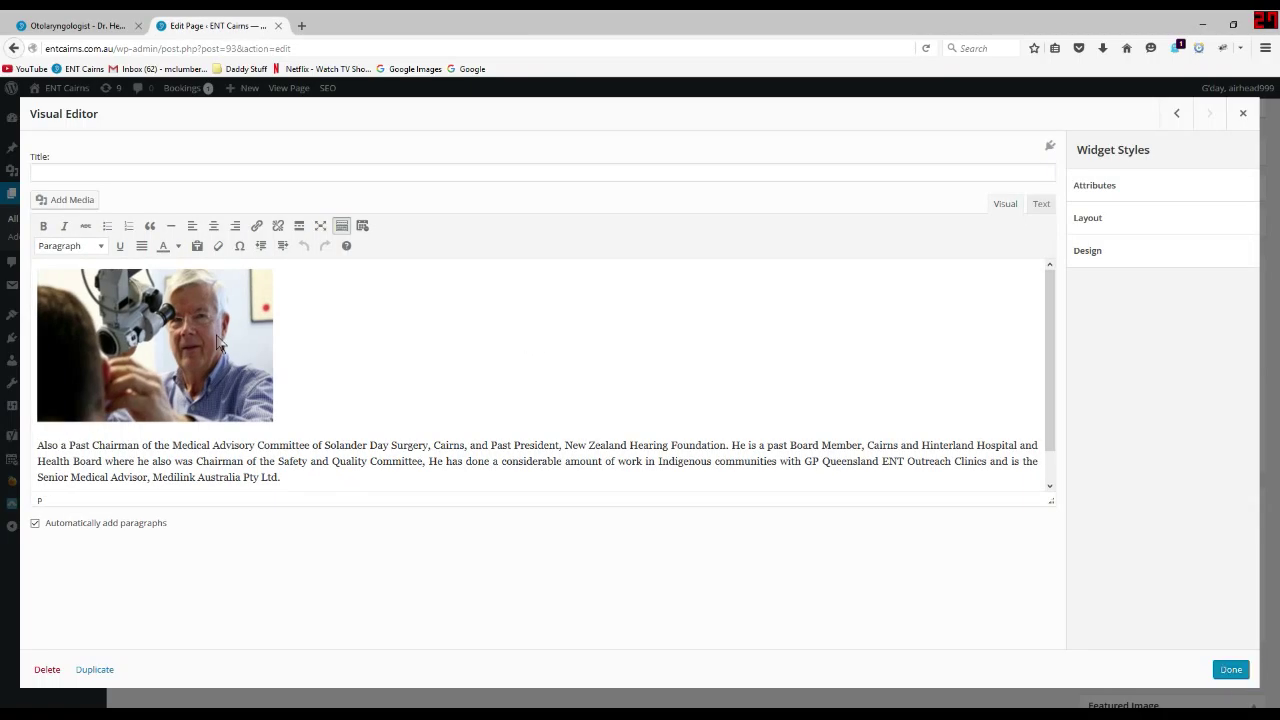
Delete the doctor's photo from the top of the right column's text widget.
click(220, 343)
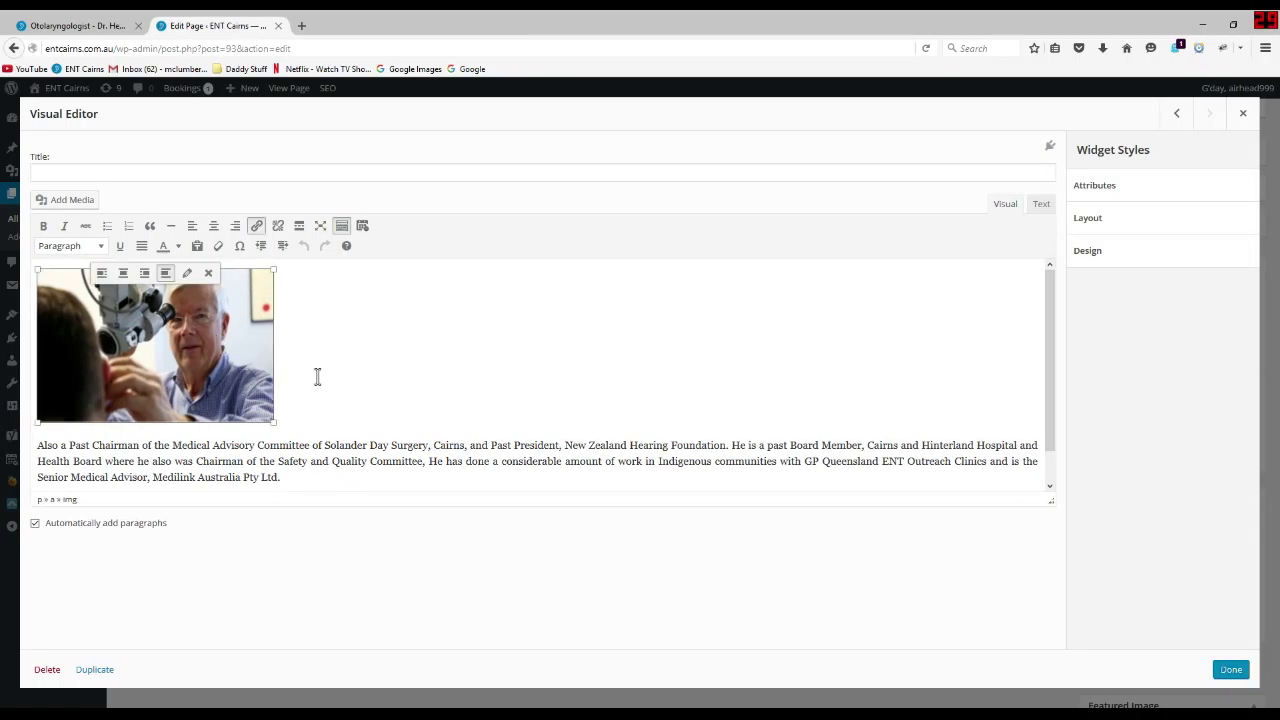
key(Delete)
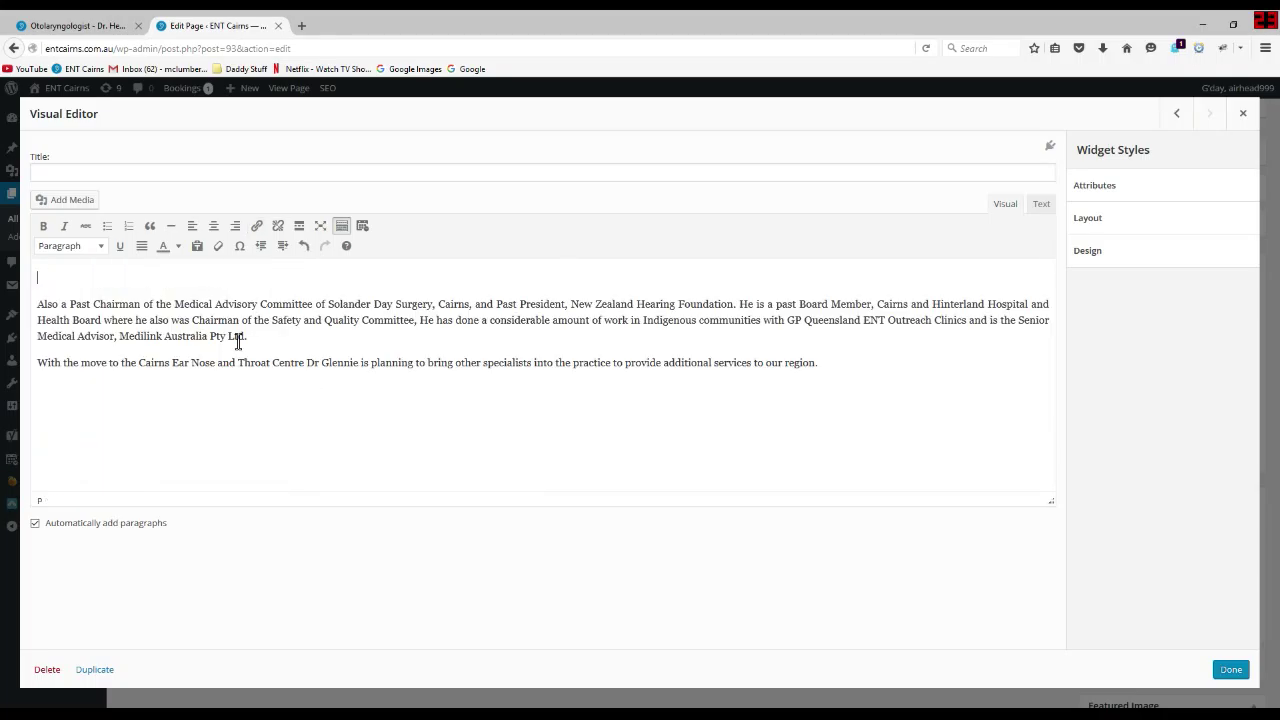
Browse Upload Files and the Media Library, select photo2.jpg, then close without inserting it.
click(73, 201)
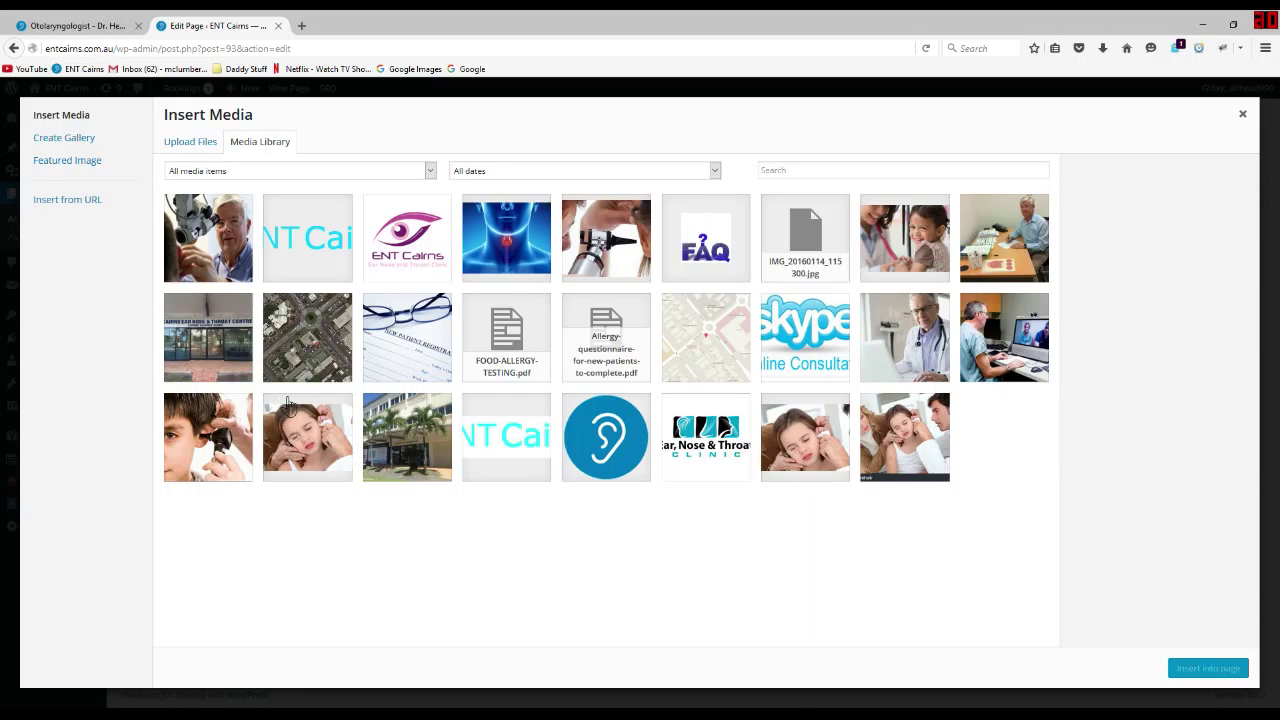
click(185, 145)
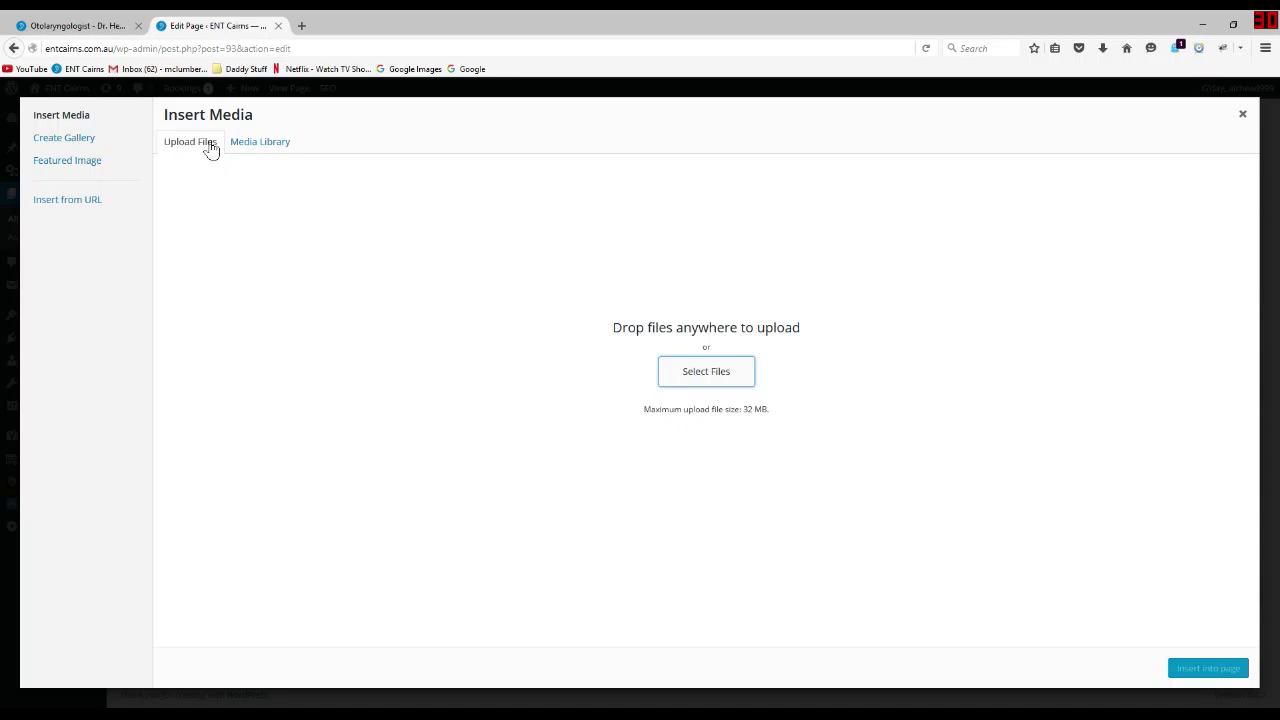
click(263, 143)
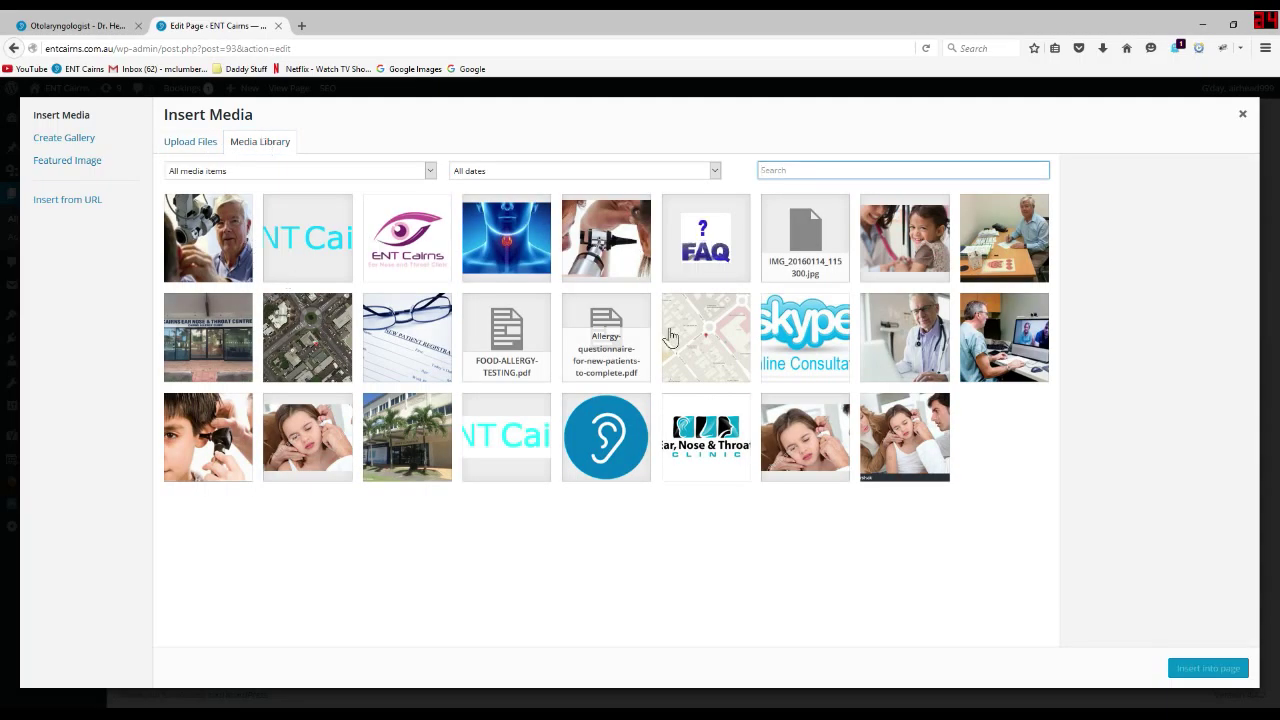
click(182, 224)
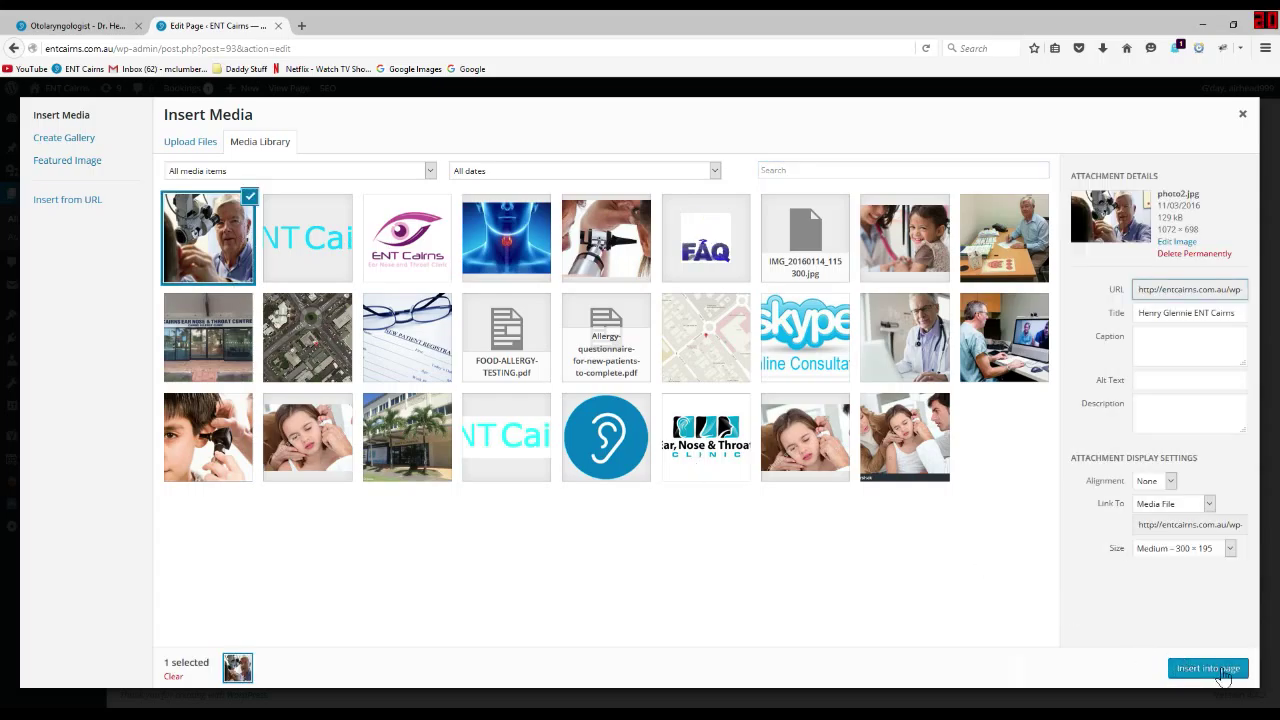
click(1243, 116)
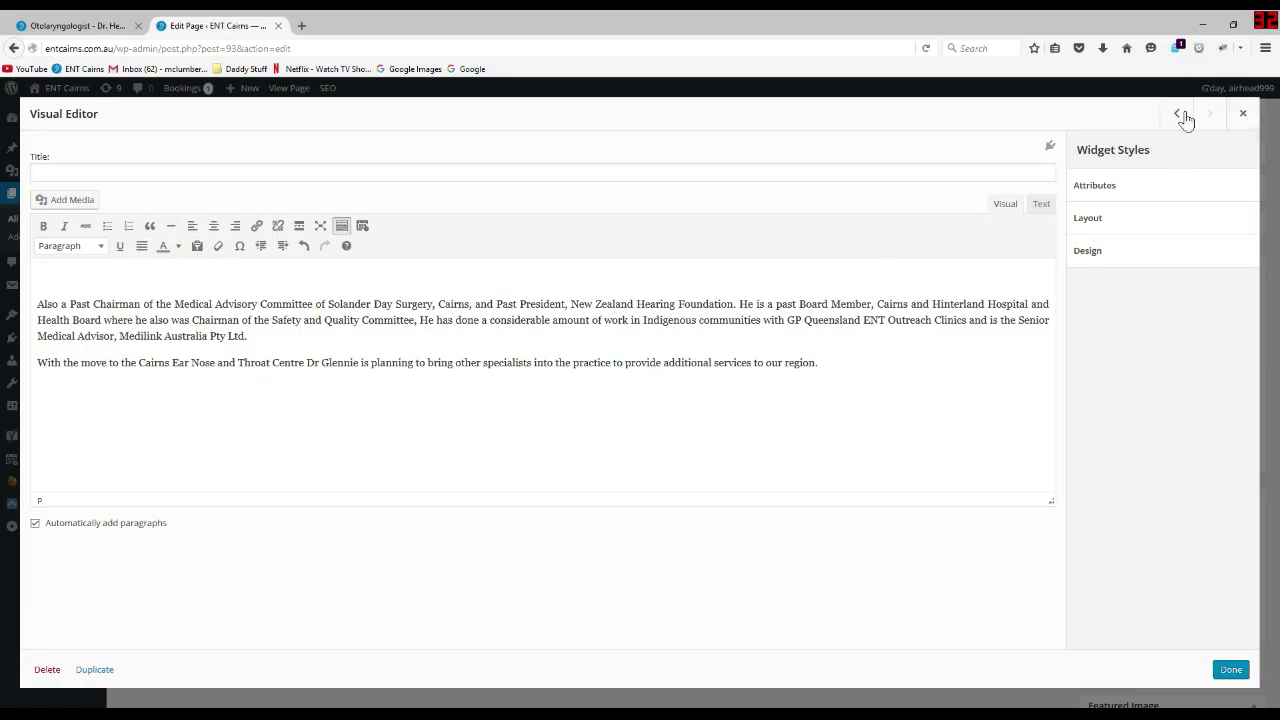
click(1242, 115)
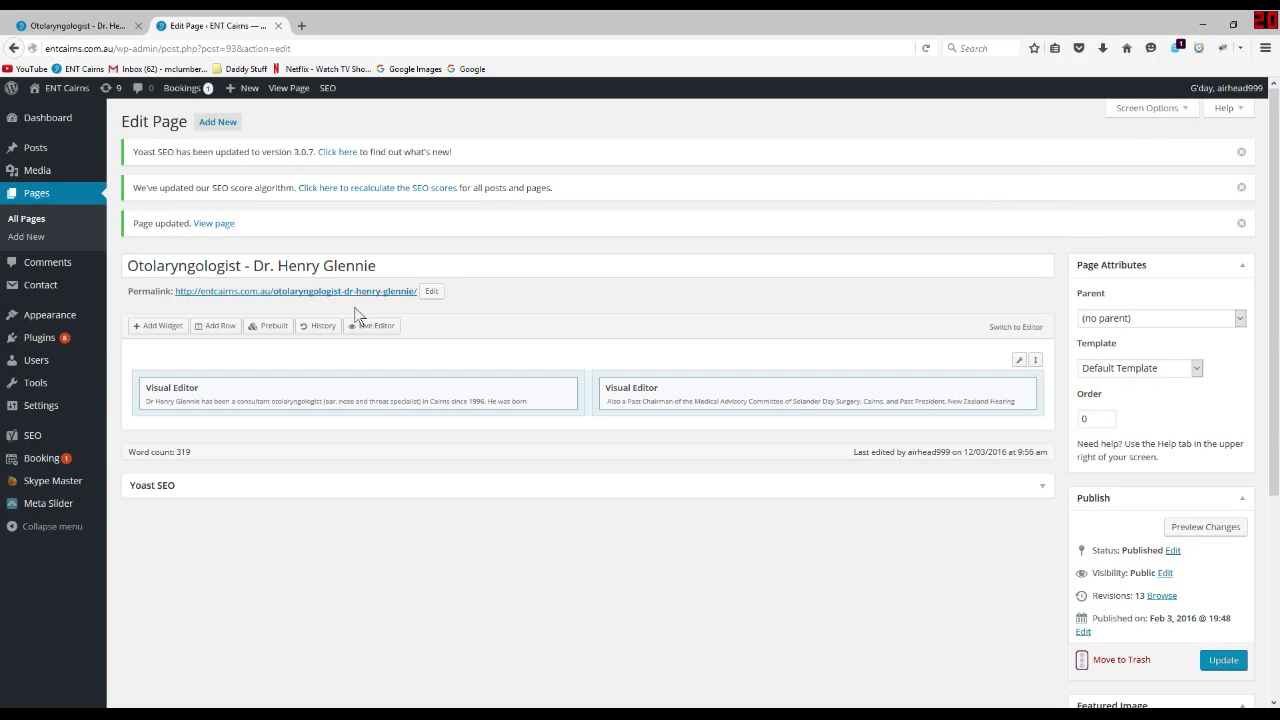